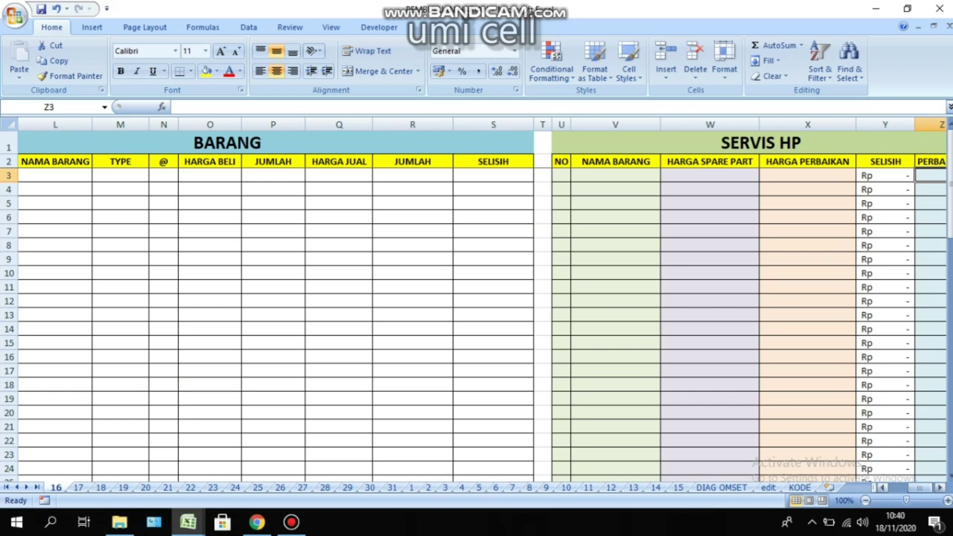
Step: Examine the PULSA, BARANG and SERVIS HP tables on sheet 16
{"action": "left_click_drag", "start_coordinate": [920, 488], "coordinate": [901, 488]}
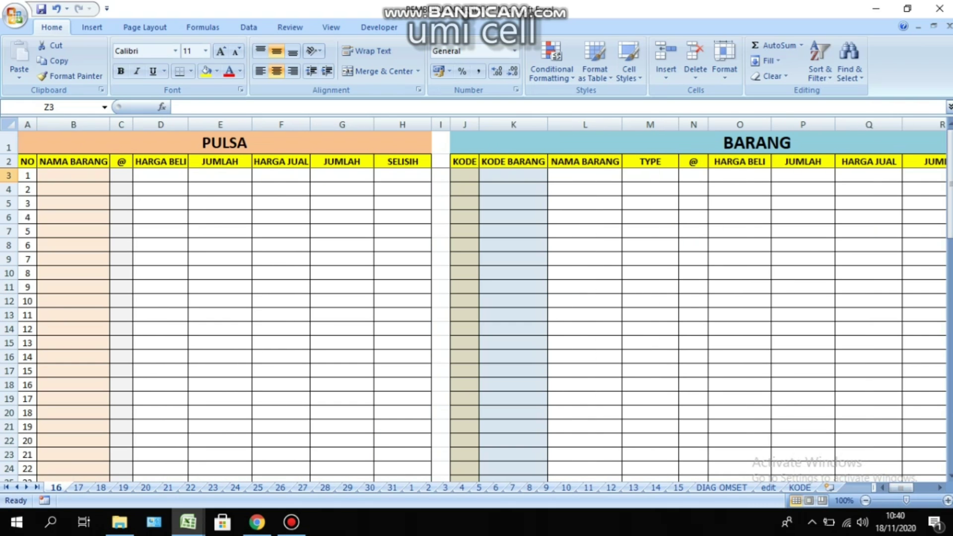
{"action": "left_click", "coordinate": [224, 143]}
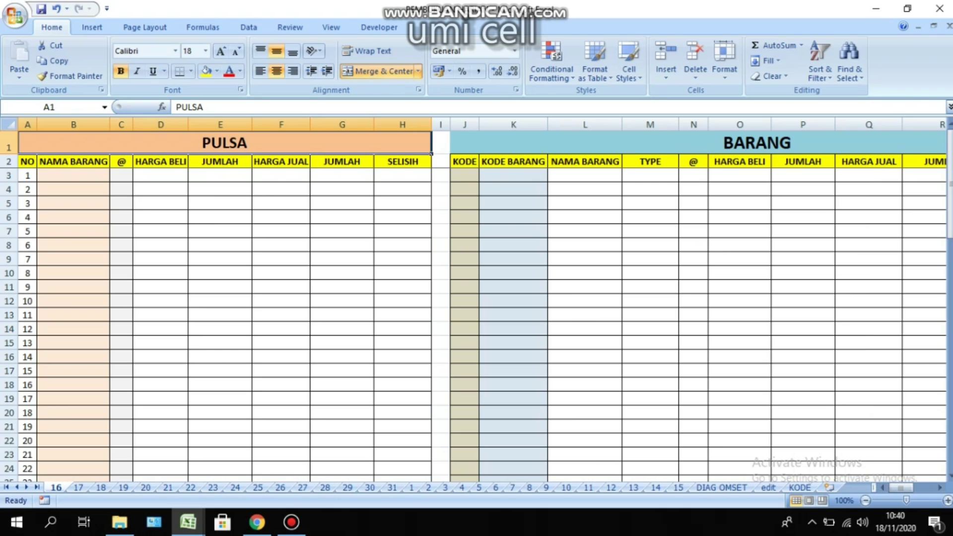
{"action": "left_click", "coordinate": [757, 142]}
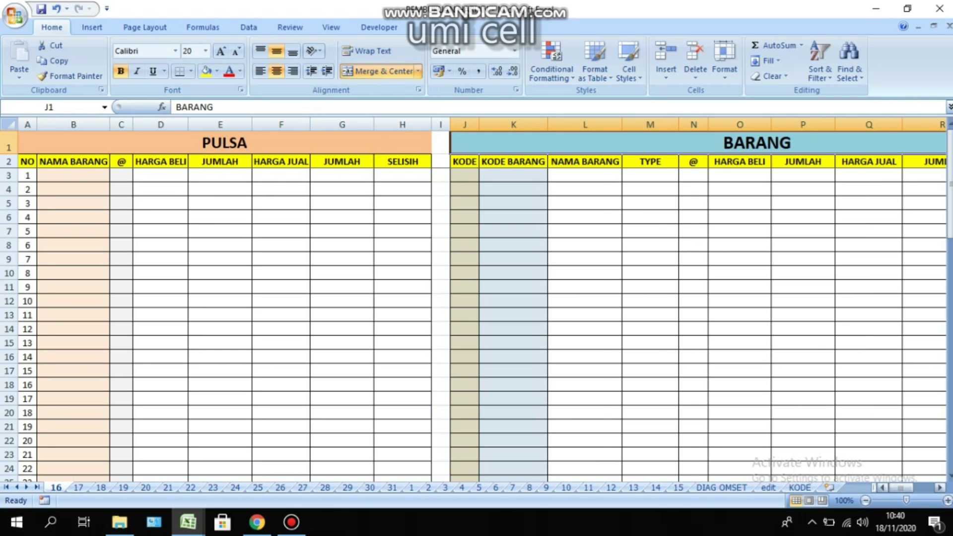
{"action": "mouse_move", "coordinate": [901, 488]}
{"action": "left_mouse_down"}
{"action": "mouse_move", "coordinate": [922, 488]}
{"action": "mouse_move", "coordinate": [901, 488]}
{"action": "left_mouse_up"}
{"action": "left_click", "coordinate": [687, 142]}
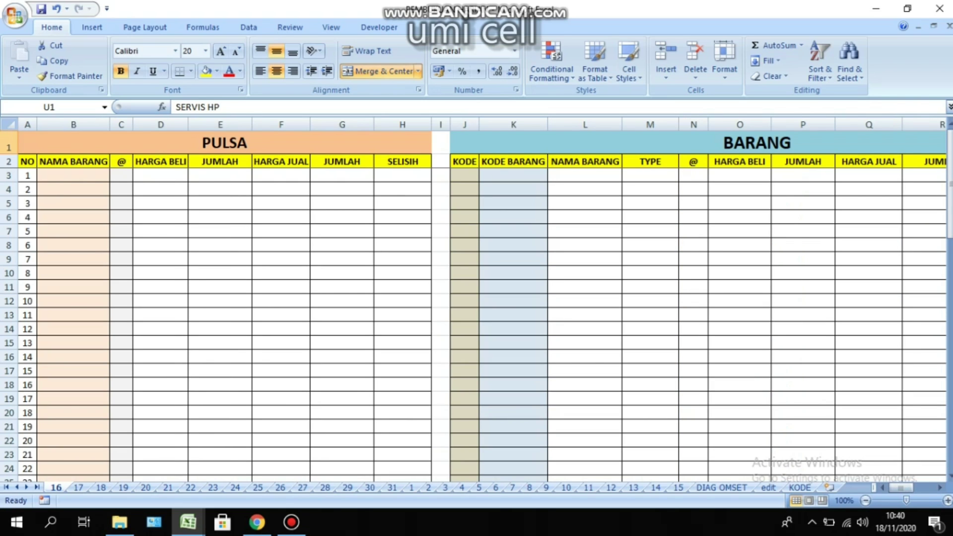
{"action": "mouse_move", "coordinate": [902, 488]}
{"action": "left_mouse_down"}
{"action": "mouse_move", "coordinate": [921, 488]}
{"action": "mouse_move", "coordinate": [899, 488]}
{"action": "left_mouse_up"}
{"action": "left_click", "coordinate": [219, 246]}
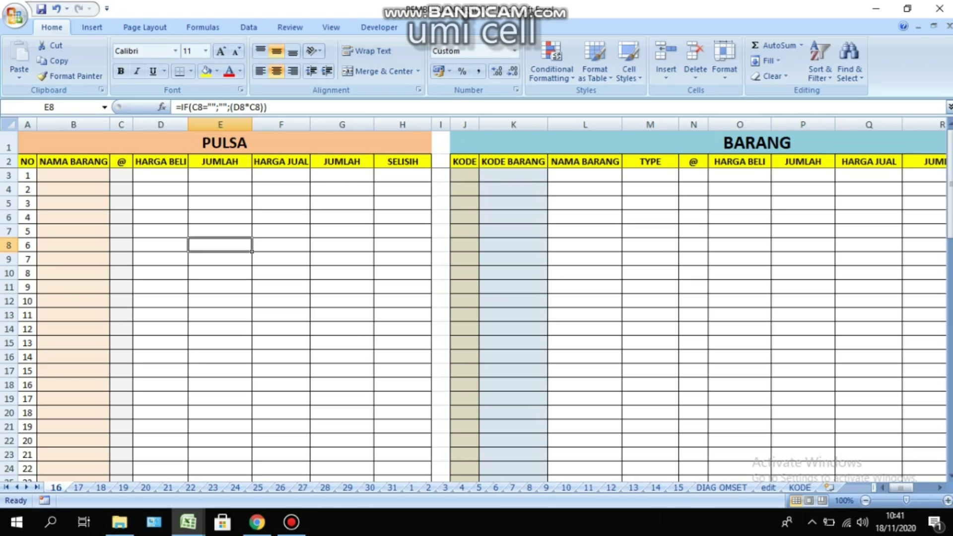
Step: Examine the daily OMSET figures and their JUMLAH total on the DIAG OMSET sheet
{"action": "left_click", "coordinate": [678, 488]}
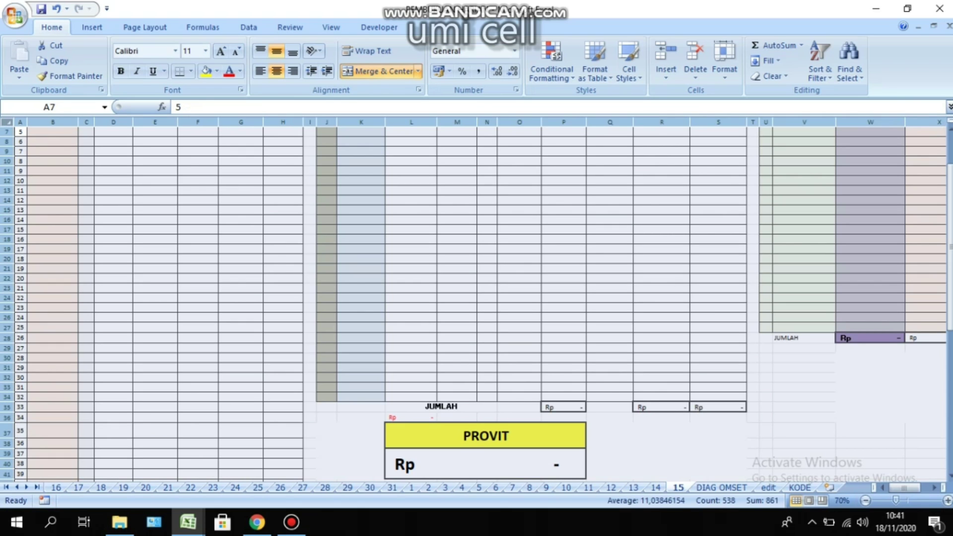
{"action": "left_click", "coordinate": [722, 488]}
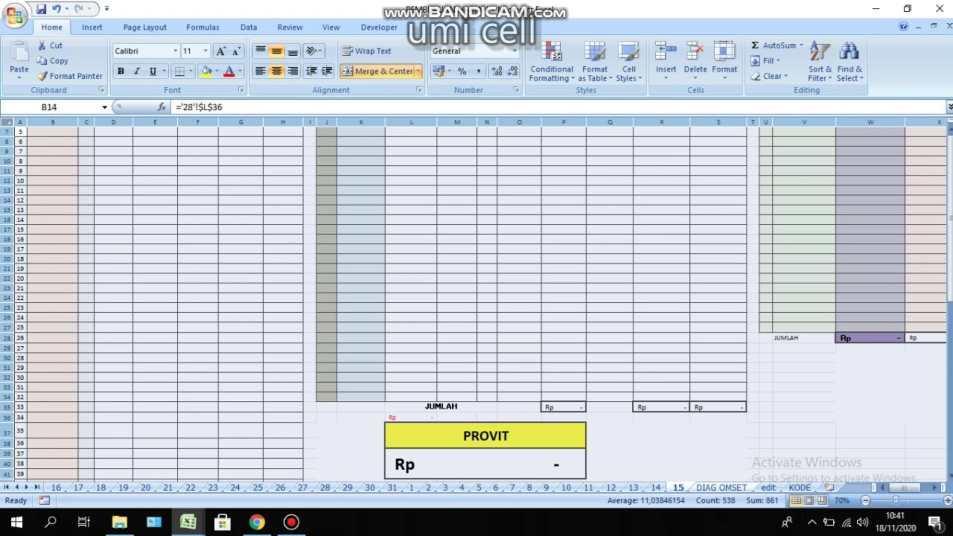
{"action": "key", "text": "Down"}
{"action": "key", "text": "Down"}
{"action": "key", "text": "Down"}
{"action": "key", "text": "Down"}
{"action": "key", "text": "Down"}
{"action": "key", "text": "Down"}
{"action": "key", "text": "Down"}
{"action": "key", "text": "Down"}
{"action": "key", "text": "Down"}
{"action": "key", "text": "Down"}
{"action": "key", "text": "Down"}
{"action": "key", "text": "Down"}
{"action": "key", "text": "Down"}
{"action": "key", "text": "Down"}
{"action": "key", "text": "Down"}
{"action": "key", "text": "Down"}
{"action": "key", "text": "Down"}
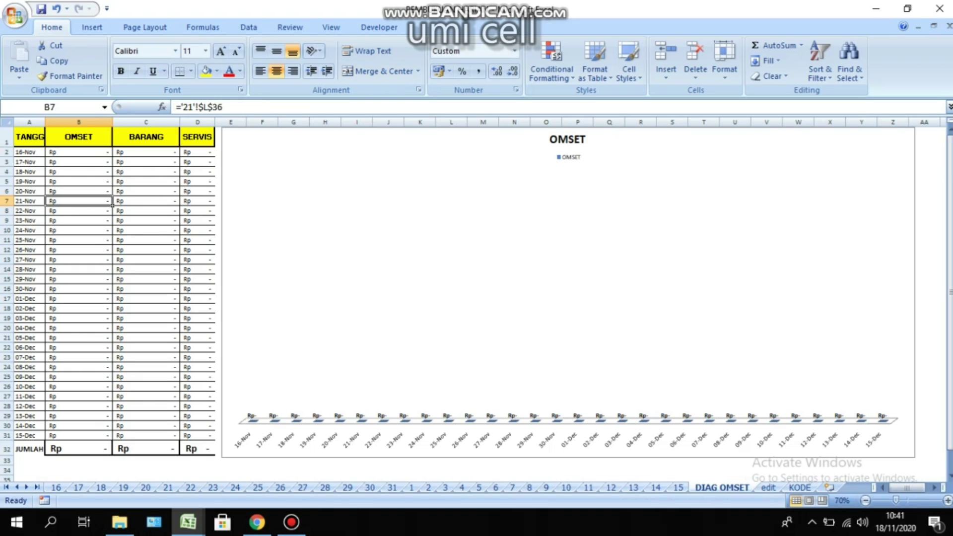
{"action": "left_click", "coordinate": [111, 453]}
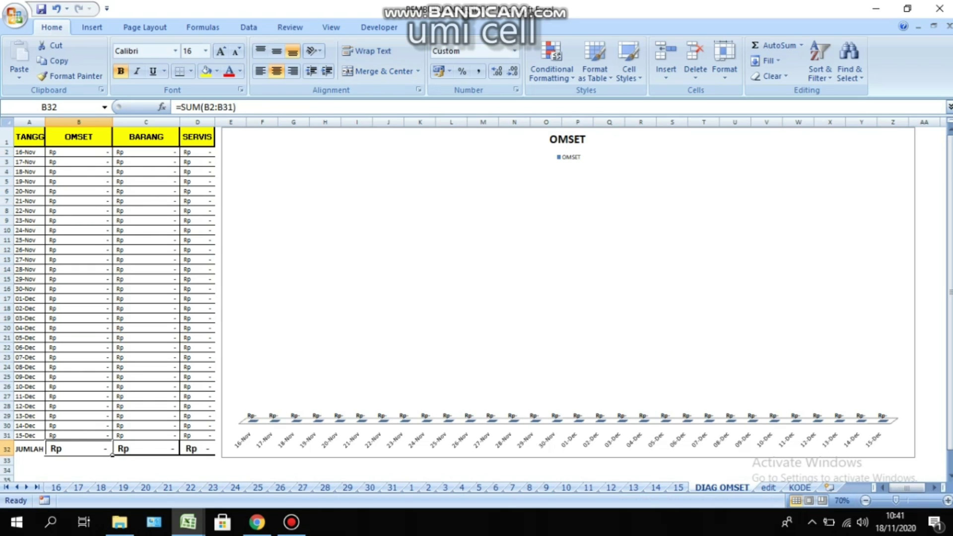
Step: Examine the OMSET and BARANG columns and the OMSET chart on the DIAG OMSET sheet
{"action": "left_click", "coordinate": [179, 146]}
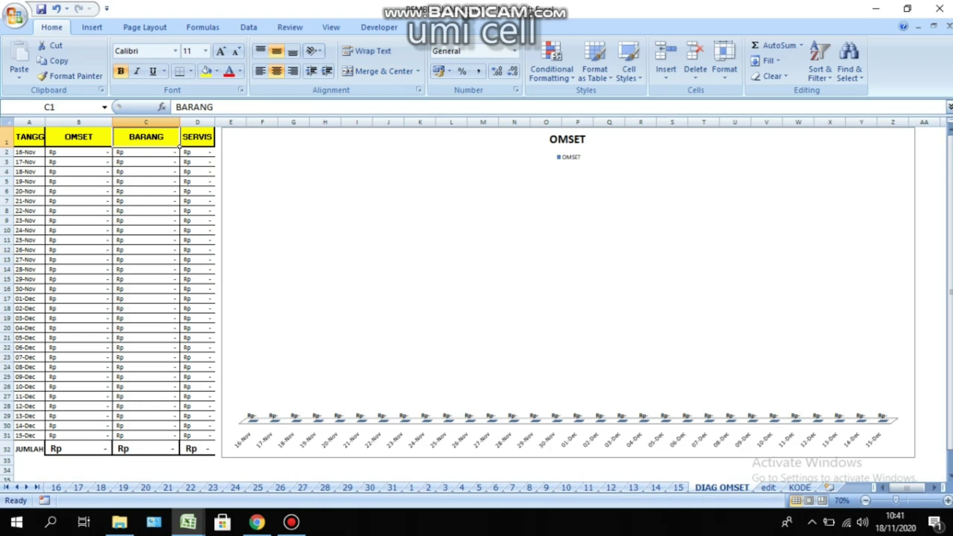
{"action": "left_click", "coordinate": [111, 122]}
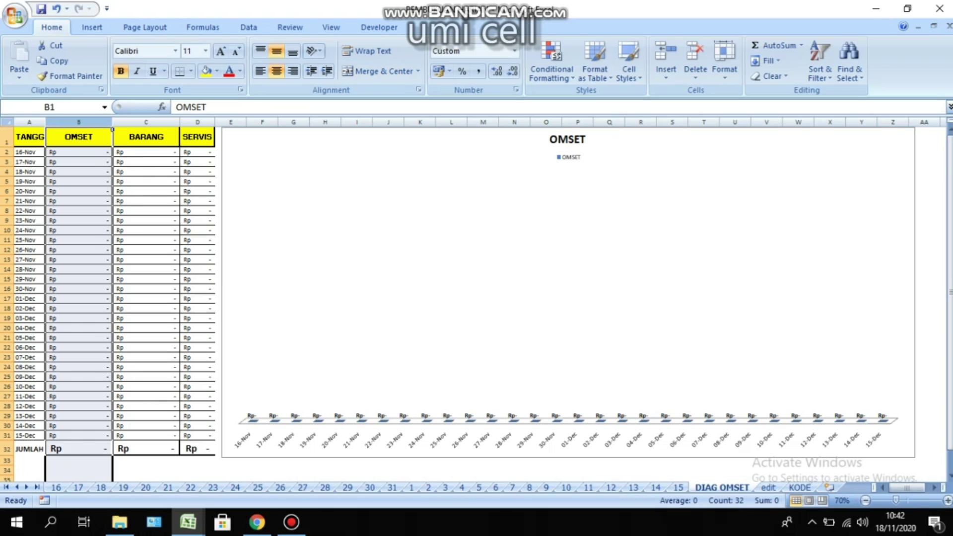
{"action": "left_click", "coordinate": [145, 122]}
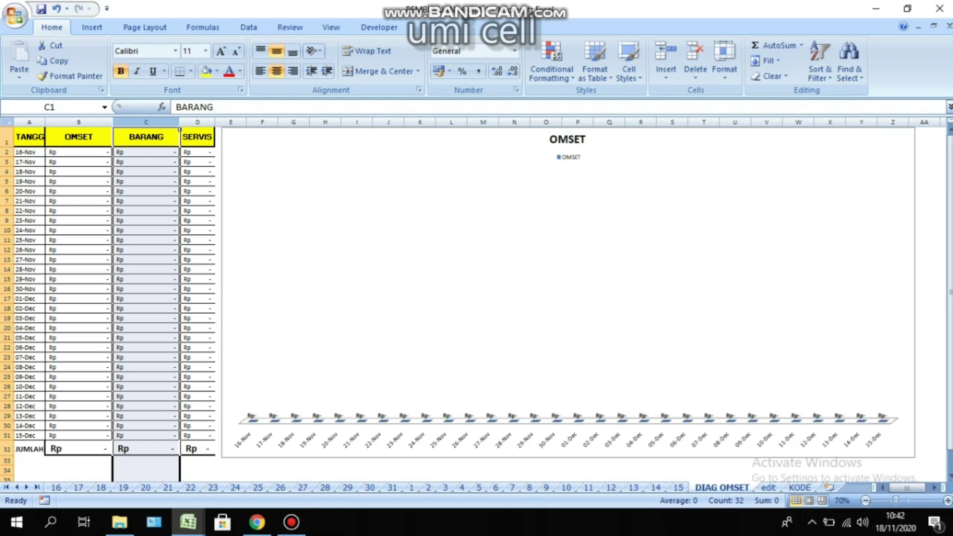
{"action": "left_click", "coordinate": [79, 123]}
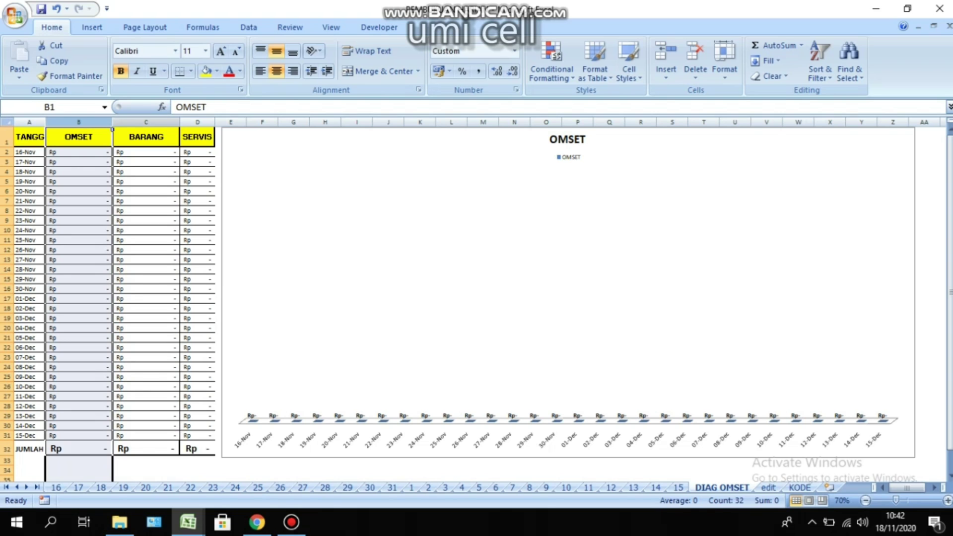
{"action": "left_click", "coordinate": [145, 122]}
{"action": "left_click", "coordinate": [177, 203]}
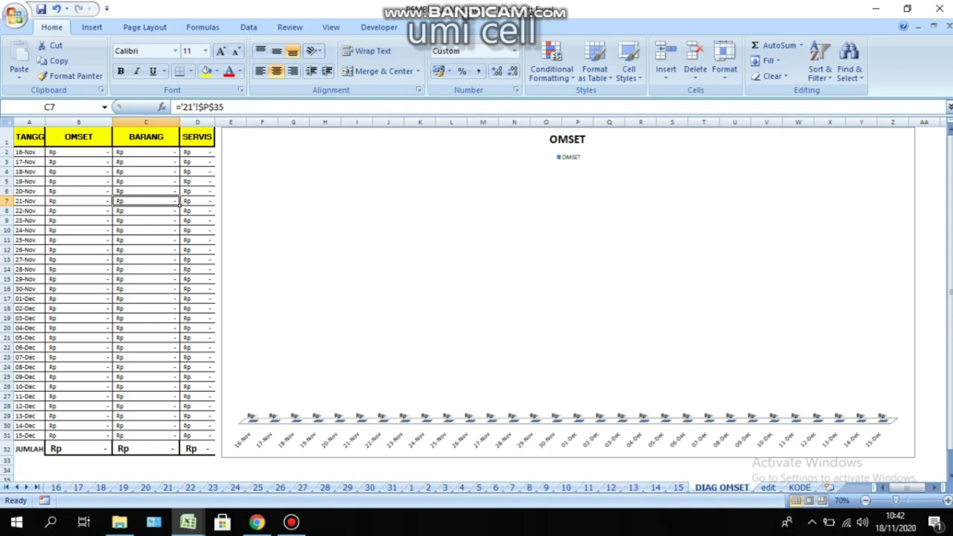
{"action": "left_click", "coordinate": [108, 123]}
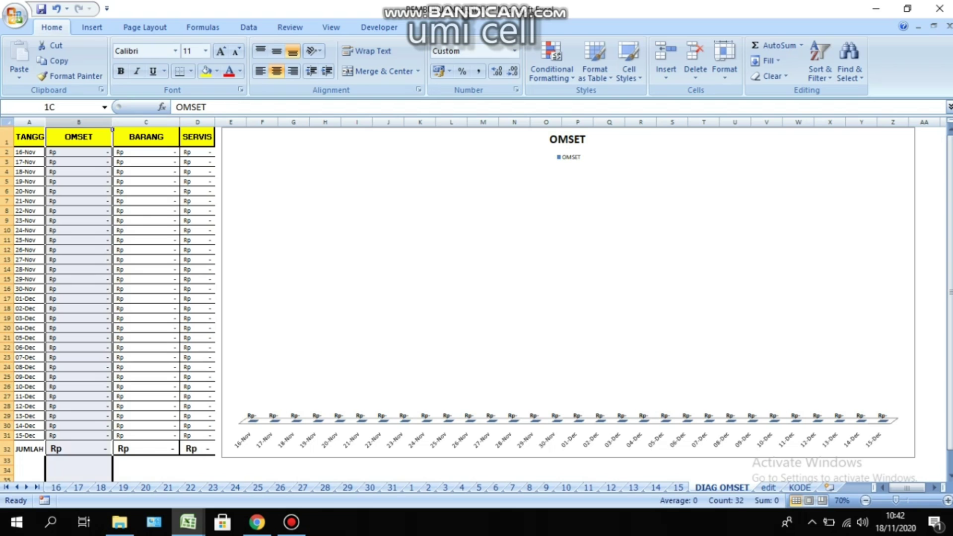
{"action": "left_click", "coordinate": [178, 203]}
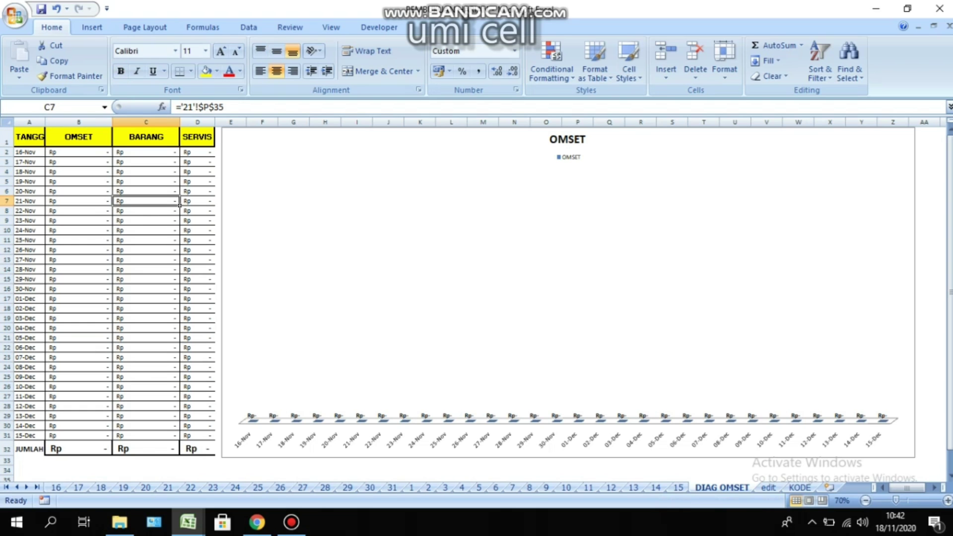
{"action": "left_click", "coordinate": [145, 123]}
{"action": "left_click", "coordinate": [317, 248]}
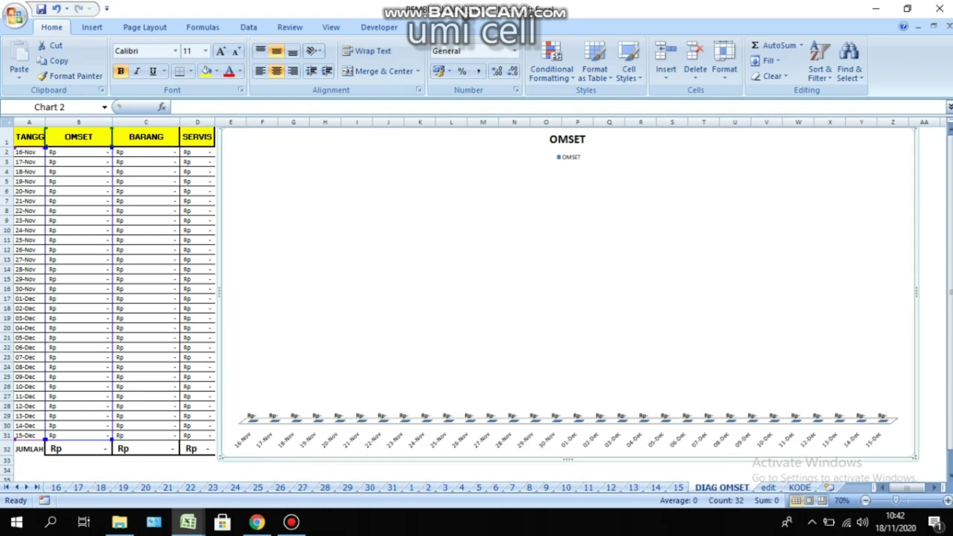
Step: On sheet 16, enter i5 as the NAMA BARANG in row 1 of the PULSA table
{"action": "left_click", "coordinate": [56, 487]}
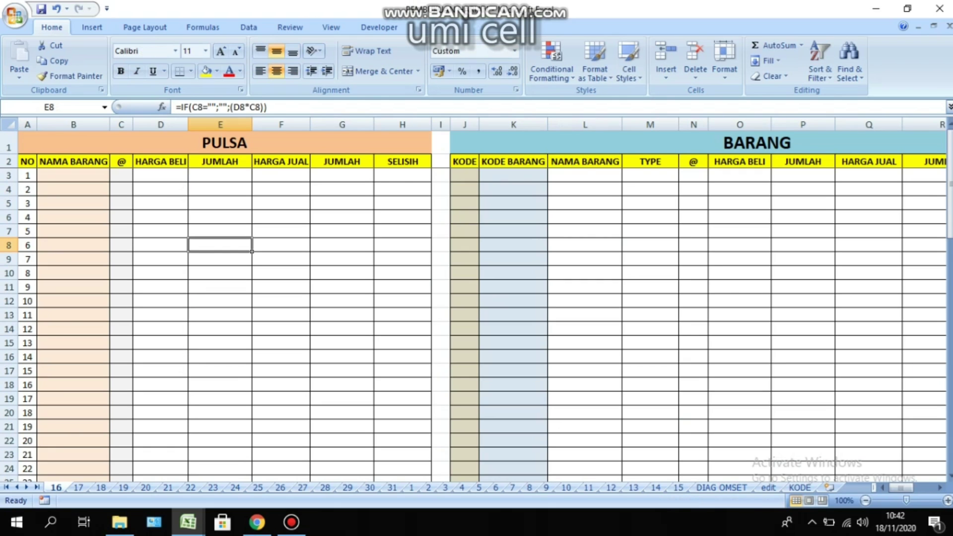
{"action": "left_click", "coordinate": [220, 190]}
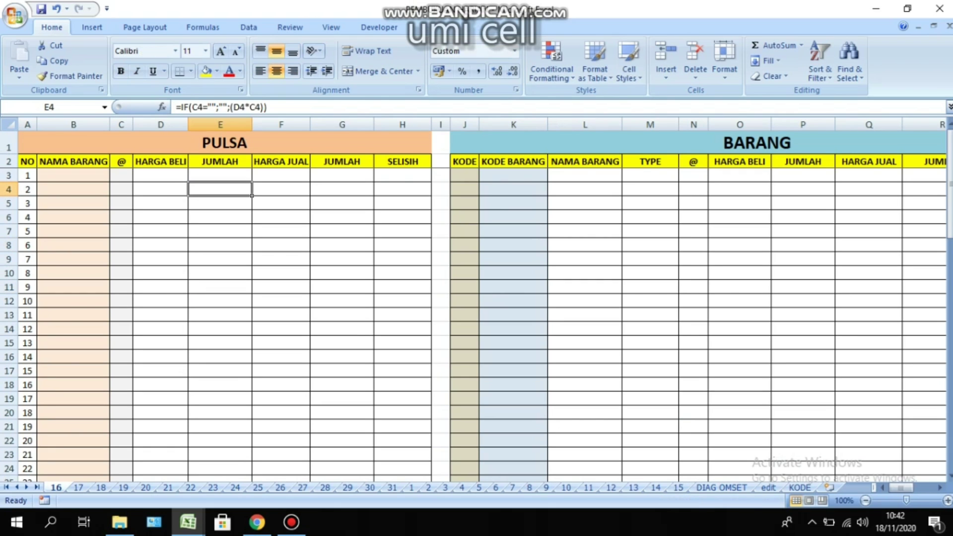
{"action": "left_click", "coordinate": [74, 189]}
{"action": "left_click", "coordinate": [342, 176]}
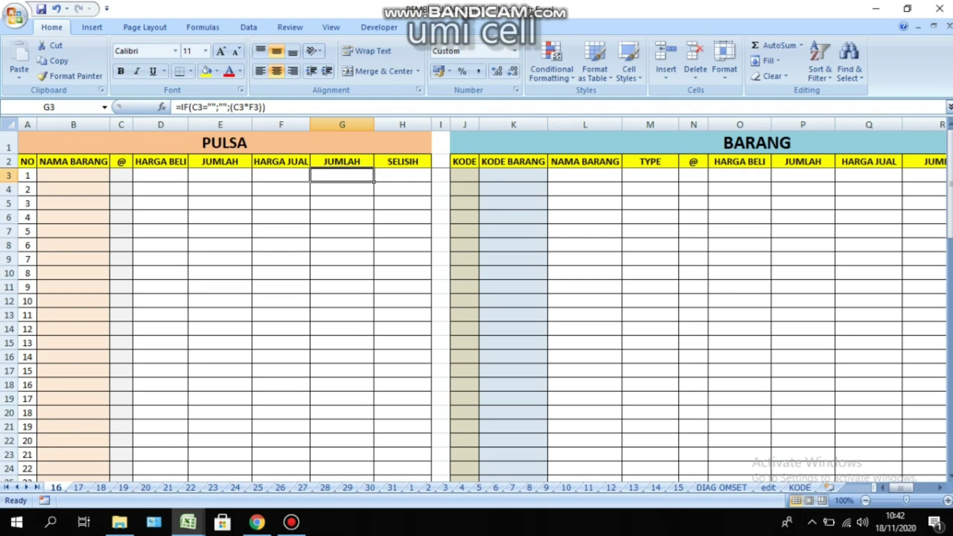
{"action": "left_click", "coordinate": [281, 286]}
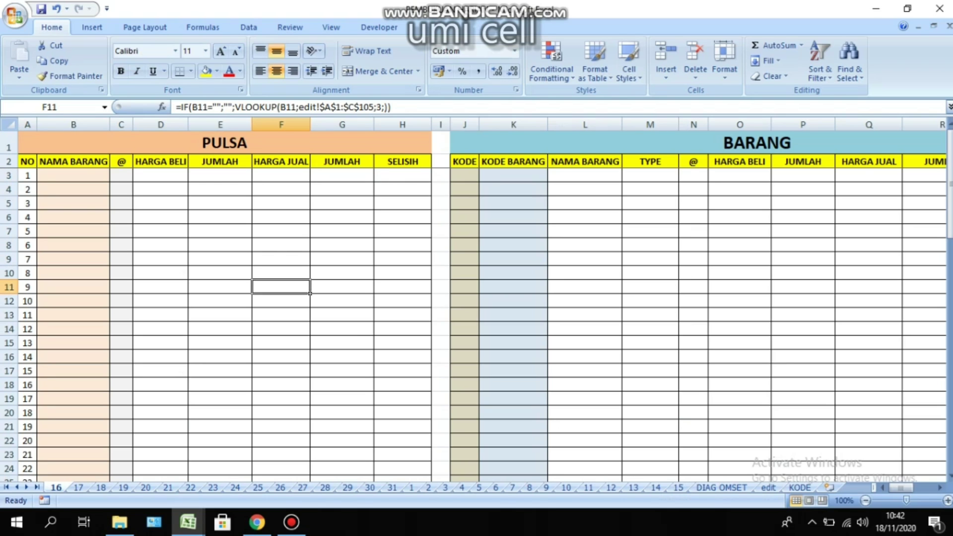
{"action": "left_click", "coordinate": [73, 175]}
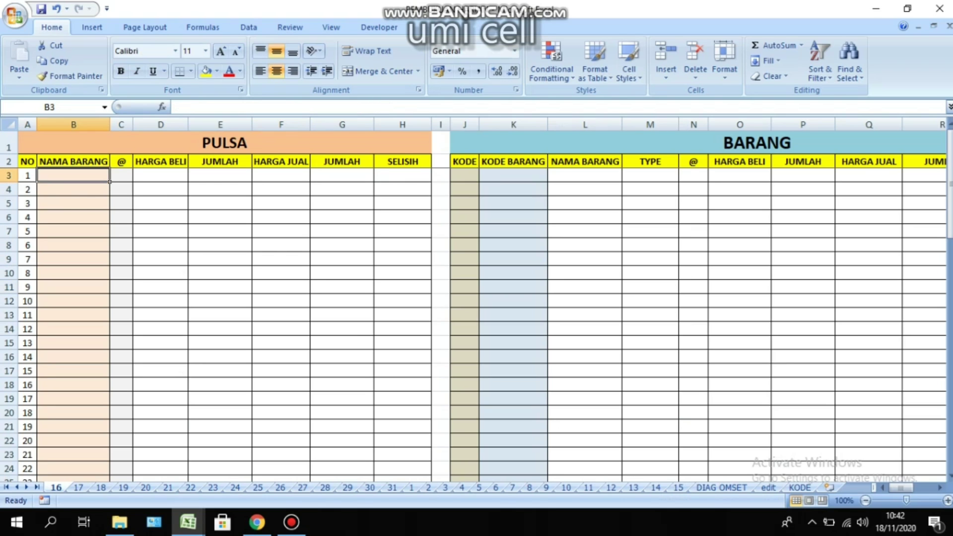
{"action": "left_click", "coordinate": [121, 176]}
{"action": "left_click", "coordinate": [73, 175]}
{"action": "left_click", "coordinate": [121, 175]}
{"action": "left_click", "coordinate": [73, 175]}
{"action": "type", "text": "i5"}
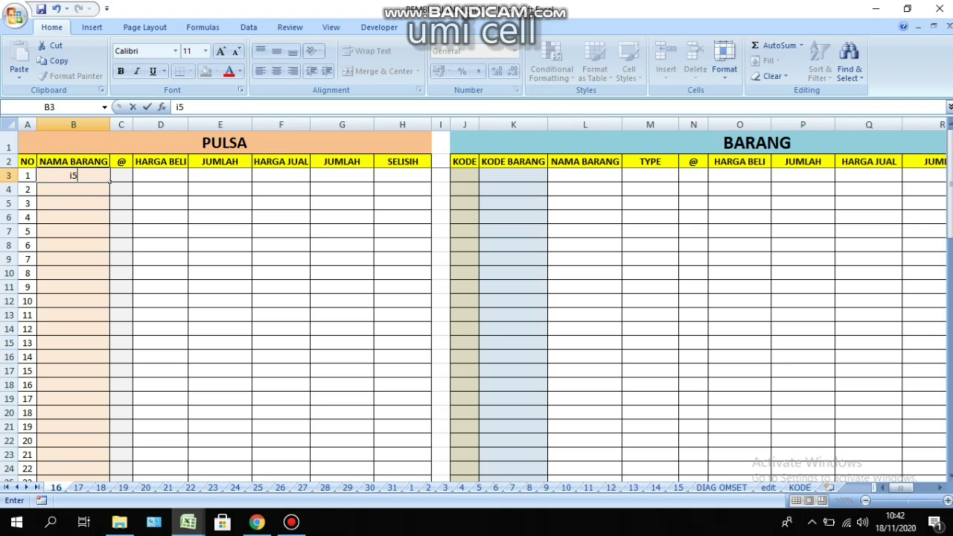
{"action": "key", "text": "Tab"}
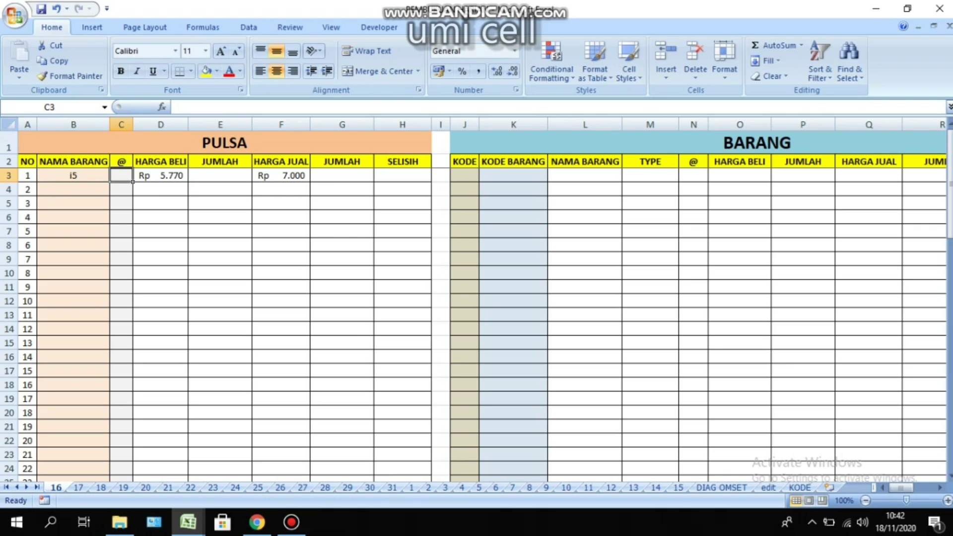
Step: Check the HARGA JUAL and HARGA BELI lookups of the i5 row, and enter 6 as its quantity
{"action": "key", "text": "Right"}
{"action": "key", "text": "Right"}
{"action": "key", "text": "Right"}
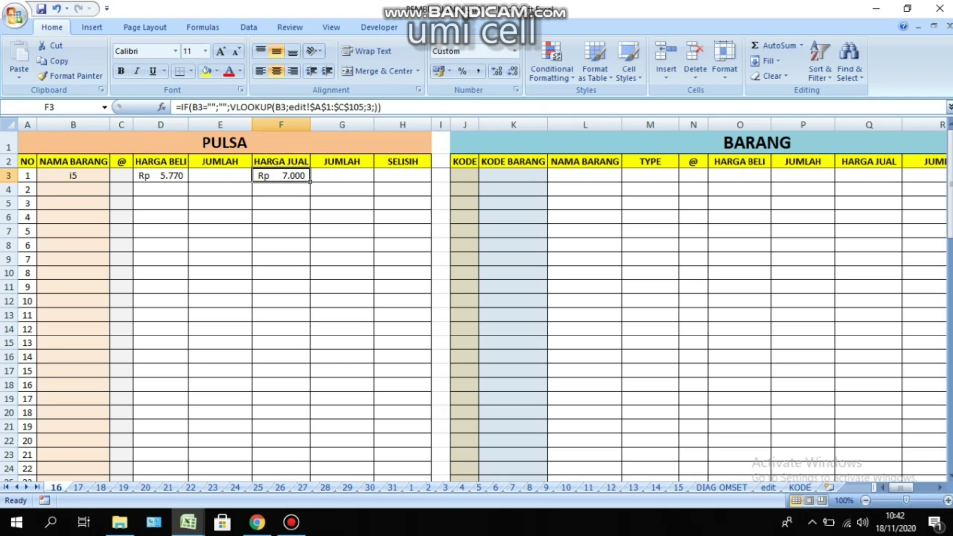
{"action": "left_click", "coordinate": [160, 175]}
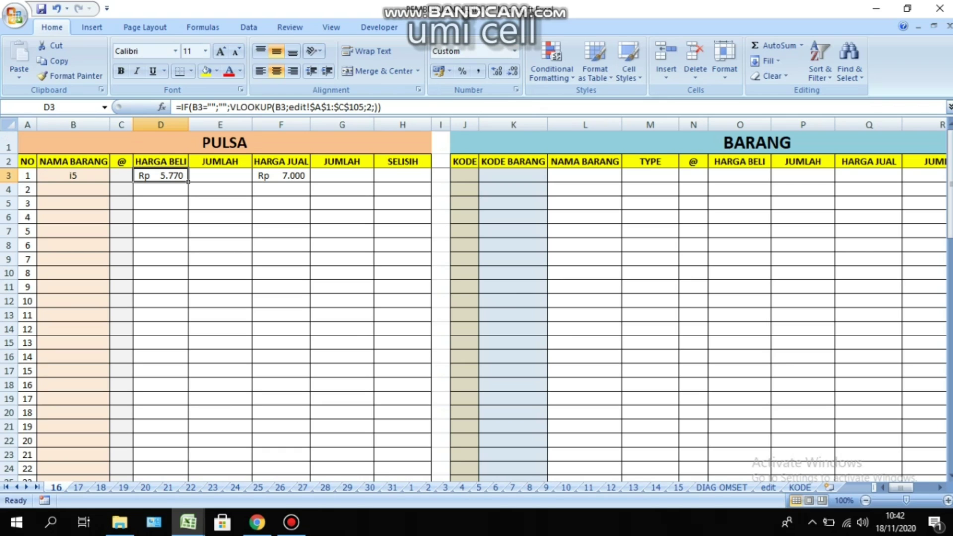
{"action": "left_click", "coordinate": [121, 175]}
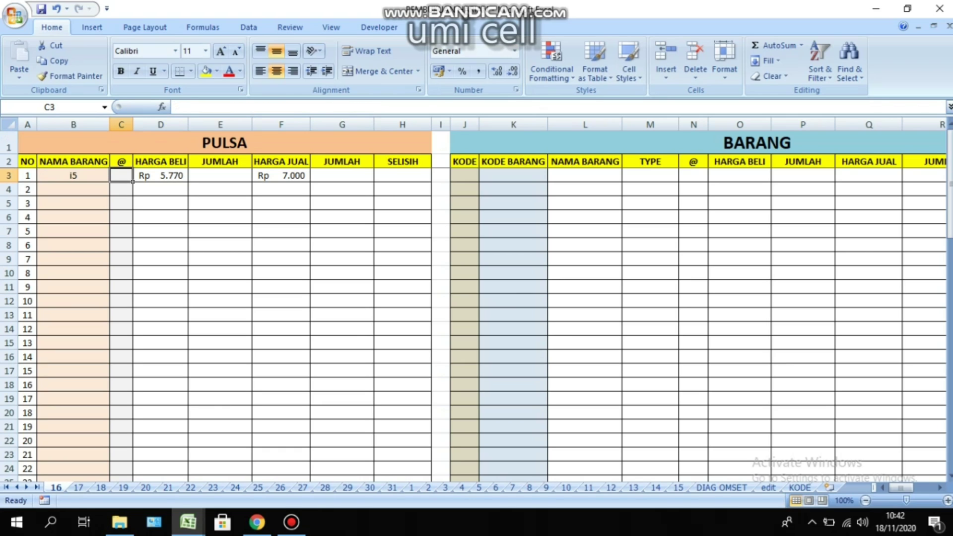
{"action": "type", "text": "6"}
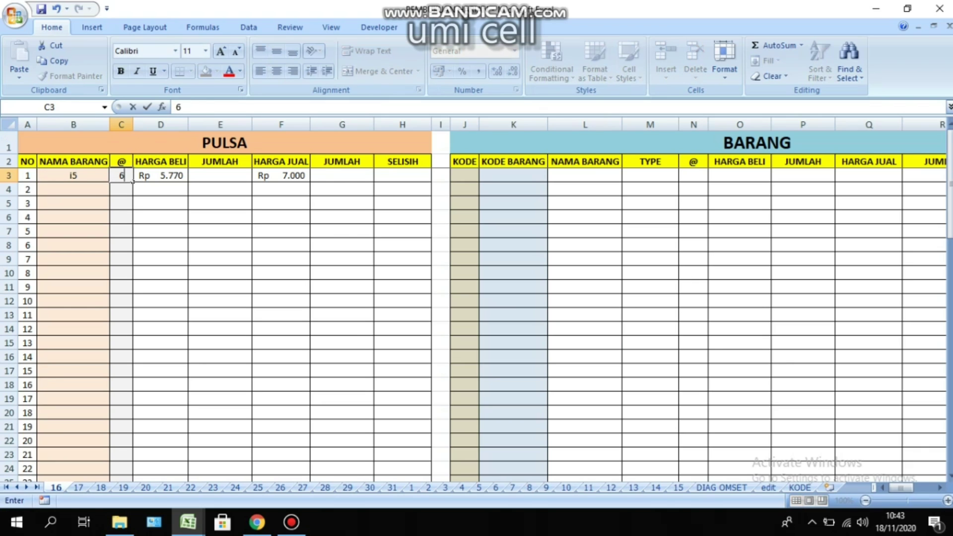
{"action": "key", "text": "Tab"}
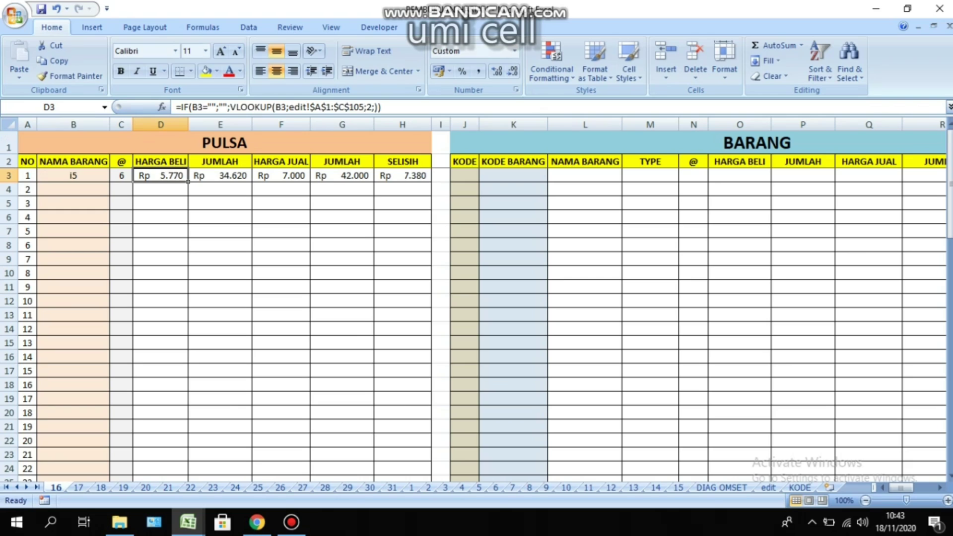
{"action": "left_click", "coordinate": [430, 180]}
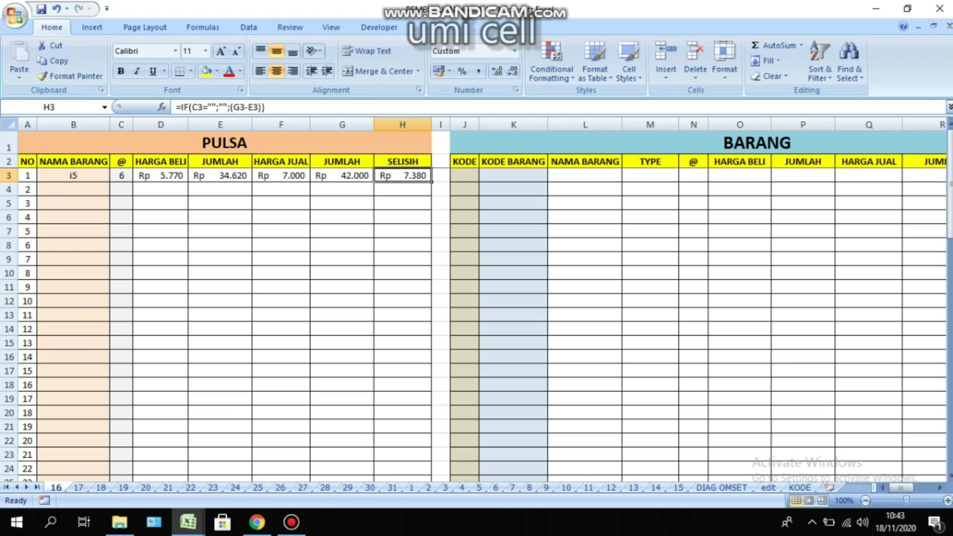
Step: Enter i10 as the NAMA BARANG in row 2 of the PULSA table
{"action": "left_click", "coordinate": [73, 189]}
{"action": "type", "text": "i1"}
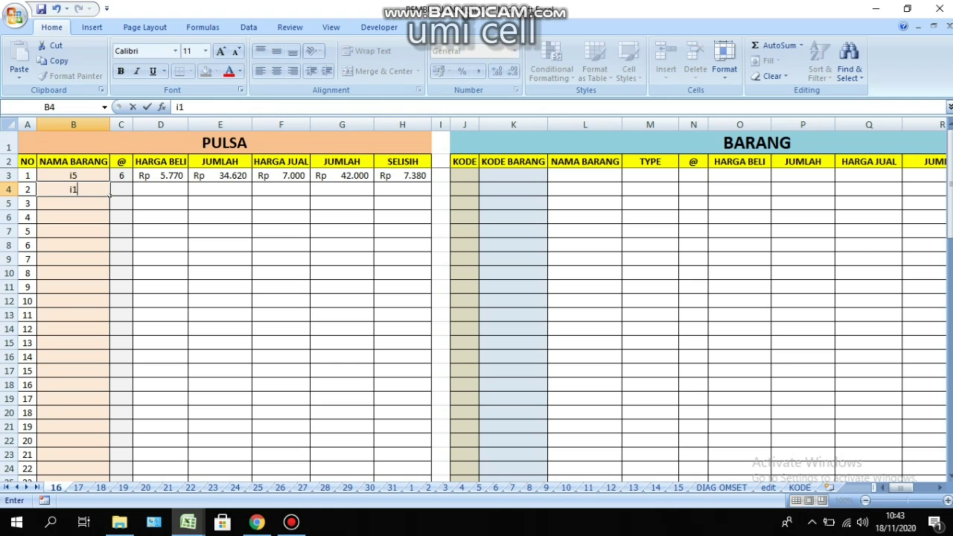
{"action": "type", "text": "0"}
{"action": "key", "text": "Tab"}
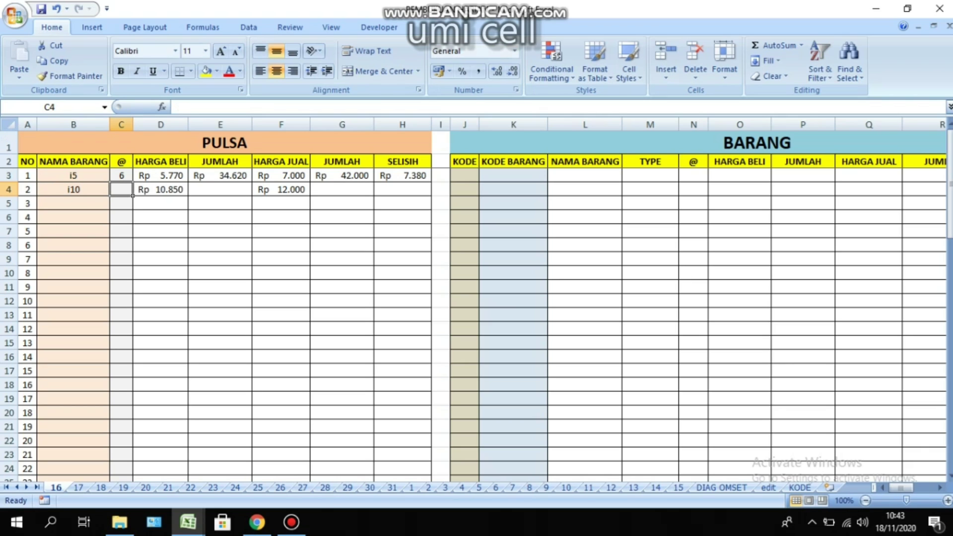
Step: Examine the JUMLAH totals and the PROVIT box below the PULSA and BARANG tables
{"action": "left_click", "coordinate": [430, 167]}
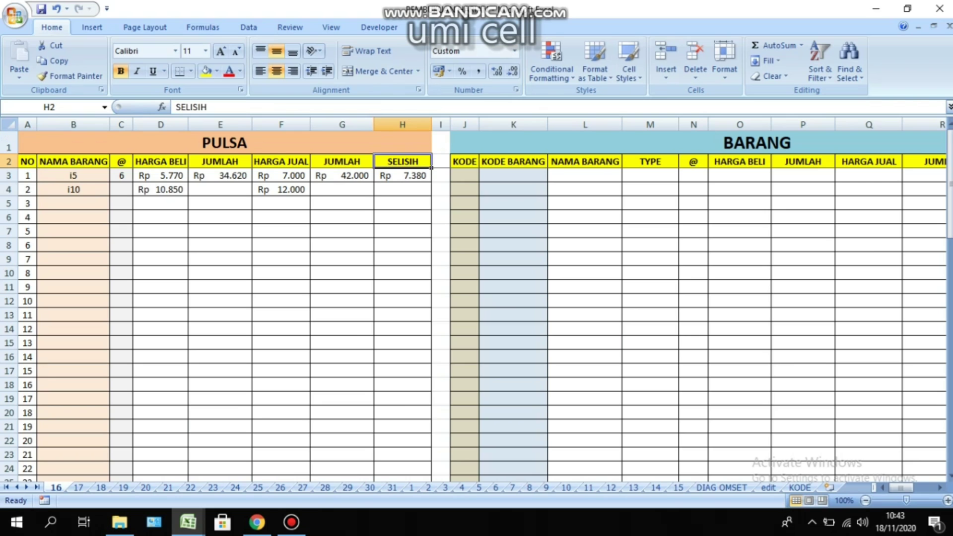
{"action": "scroll", "coordinate": [431, 168], "scroll_direction": "down", "scroll_amount": 4}
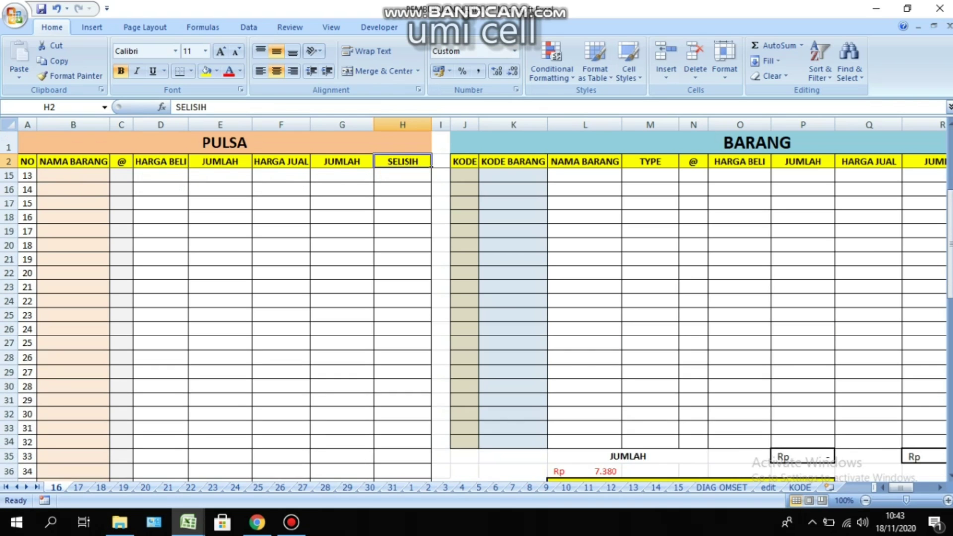
{"action": "scroll", "coordinate": [431, 167], "scroll_direction": "down", "scroll_amount": 4}
{"action": "scroll", "coordinate": [431, 167], "scroll_direction": "up", "scroll_amount": 2}
{"action": "scroll", "coordinate": [431, 168], "scroll_direction": "down", "scroll_amount": 3}
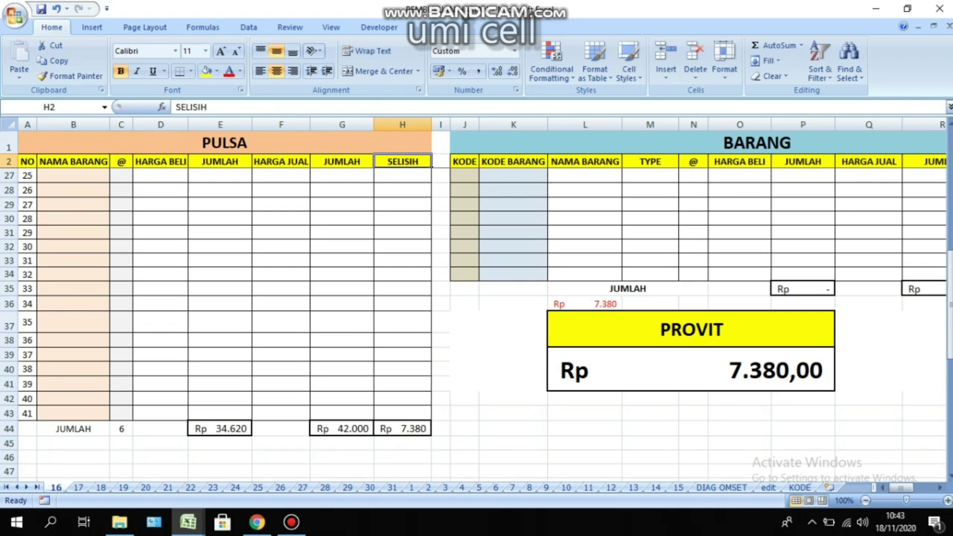
Step: Check the SELISIH total's formula below the PULSA table and review the i5 and i10 entries under NAMA BARANG
{"action": "left_click", "coordinate": [402, 429]}
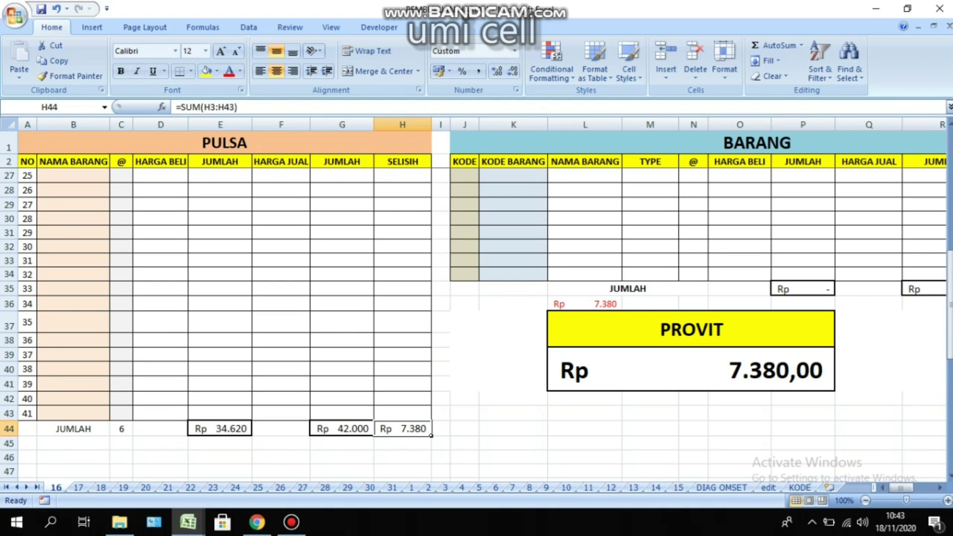
{"action": "scroll", "coordinate": [476, 317], "scroll_direction": "up", "scroll_amount": 8}
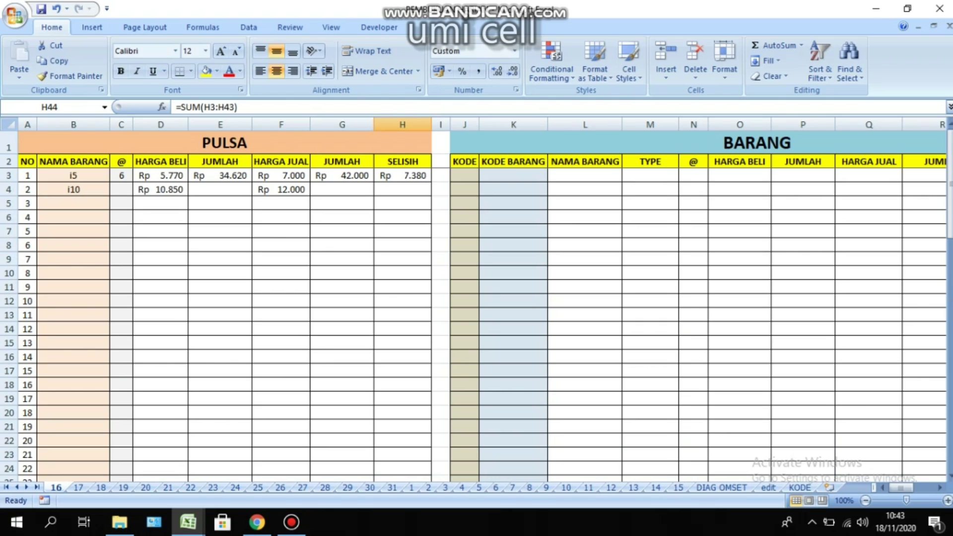
{"action": "left_click", "coordinate": [73, 175]}
{"action": "left_click", "coordinate": [73, 189]}
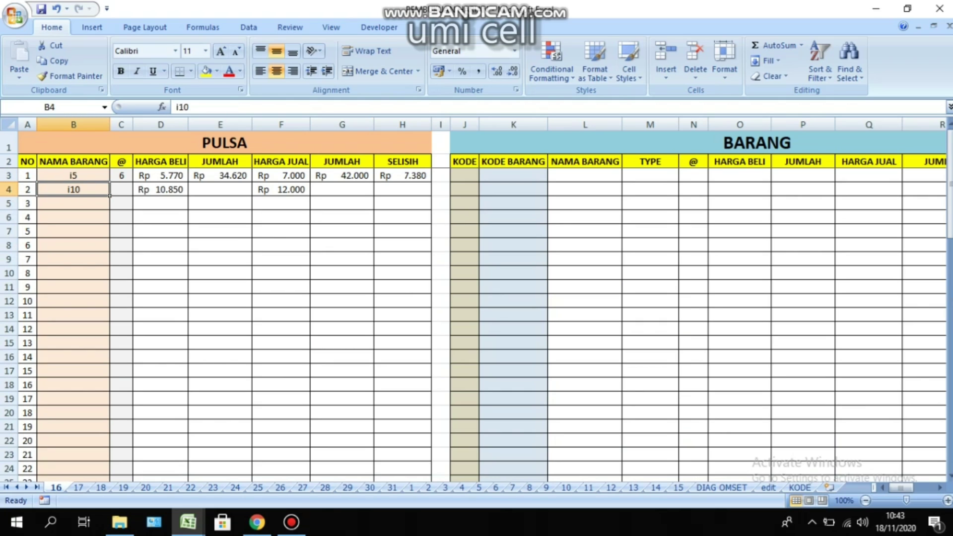
{"action": "left_click", "coordinate": [73, 175]}
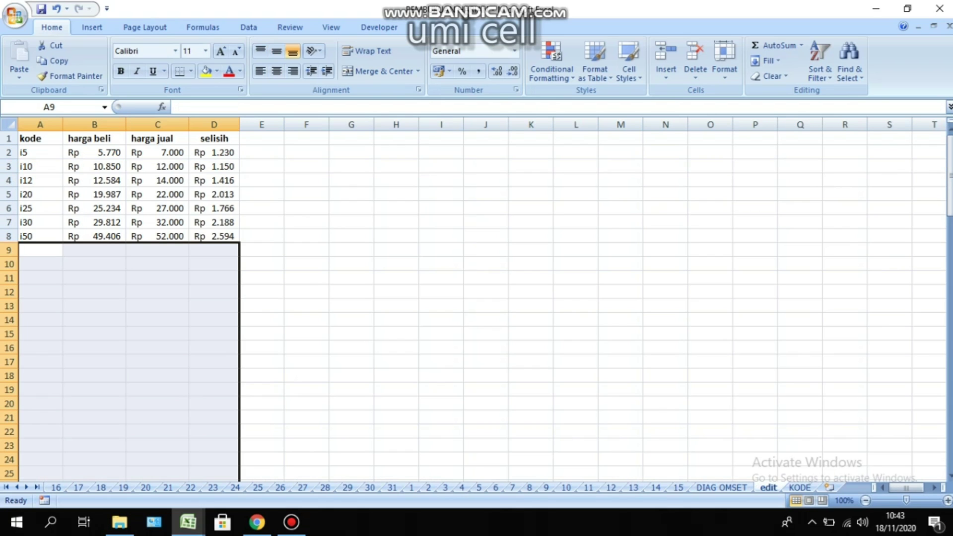
Step: Examine the kode list on the edit sheet with its harga beli and harga jual values and the selisih formula
{"action": "left_click", "coordinate": [213, 278]}
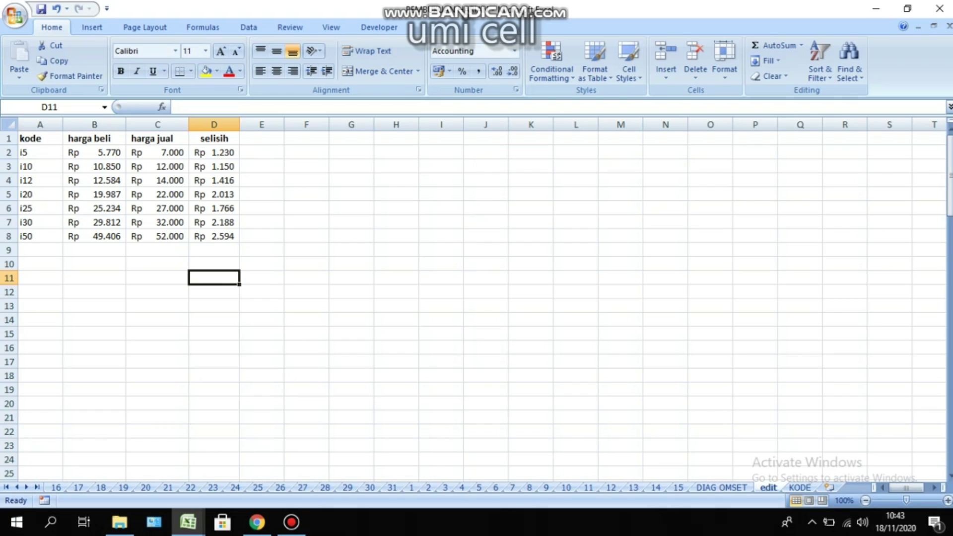
{"action": "left_click", "coordinate": [40, 180]}
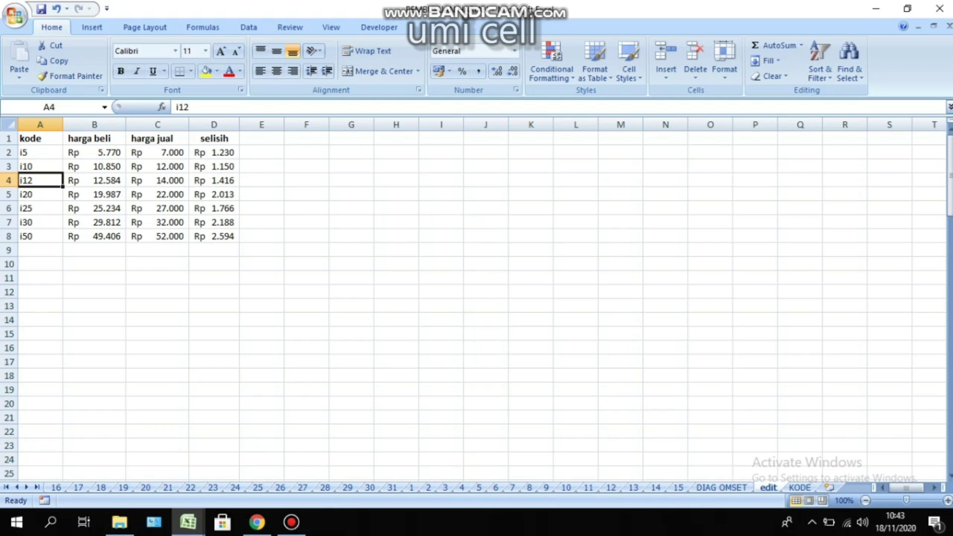
{"action": "left_click", "coordinate": [40, 138]}
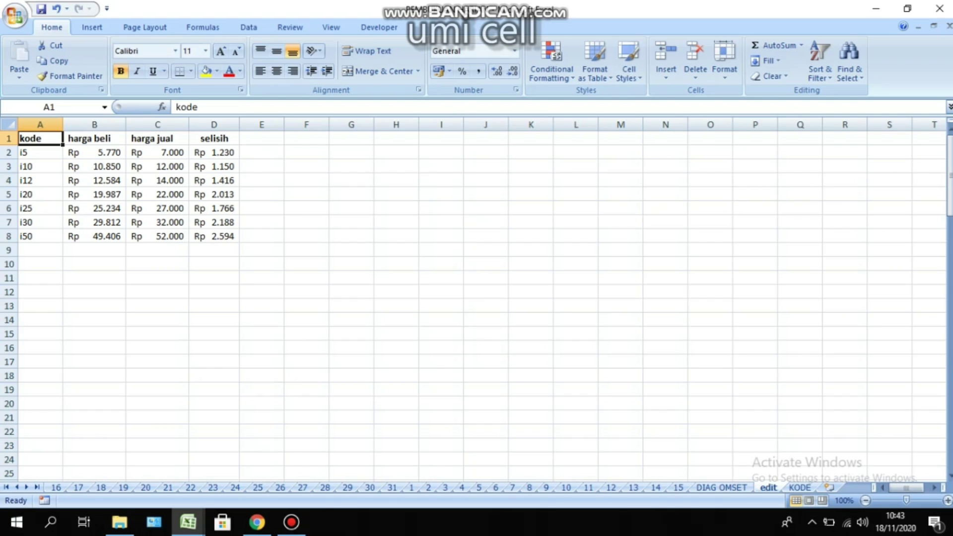
{"action": "left_click", "coordinate": [40, 152]}
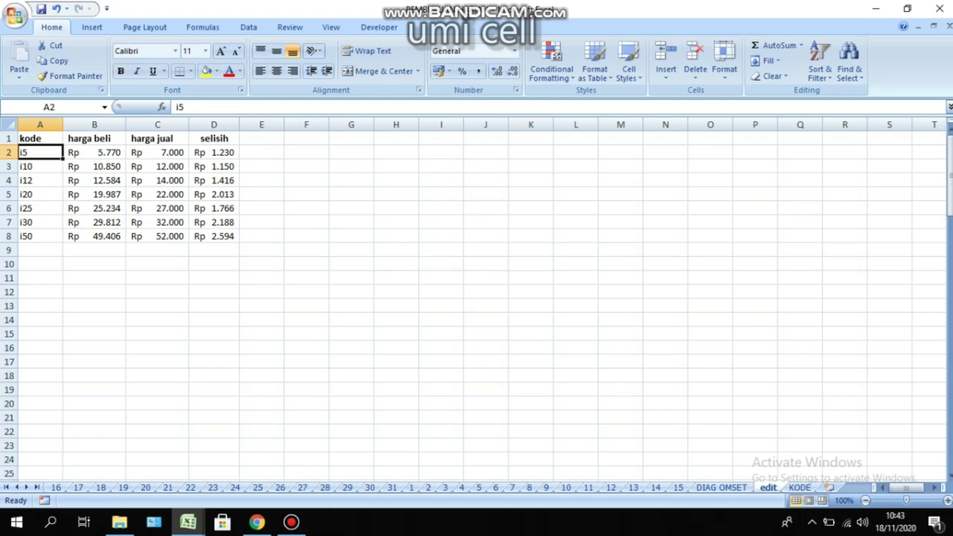
{"action": "left_click_drag", "start_coordinate": [40, 180], "coordinate": [40, 166]}
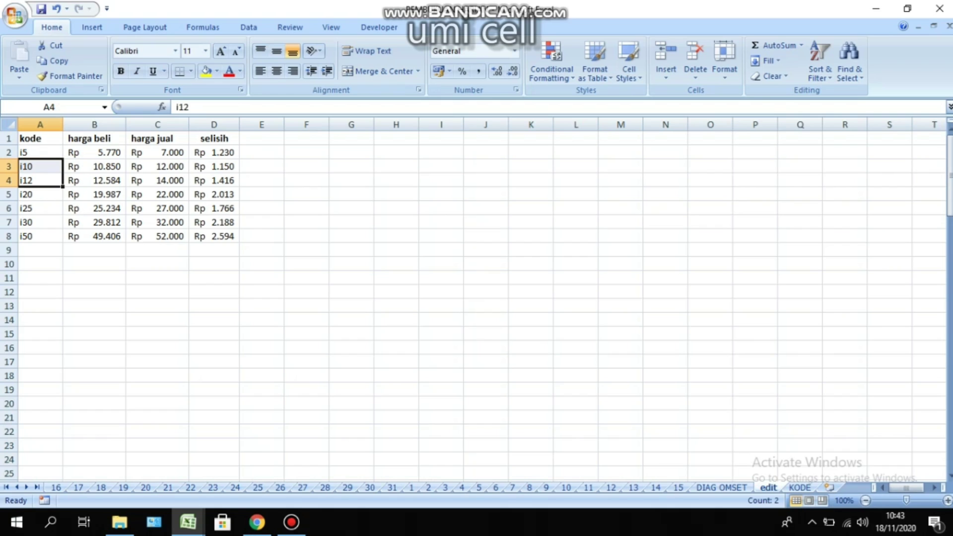
{"action": "left_click", "coordinate": [40, 166]}
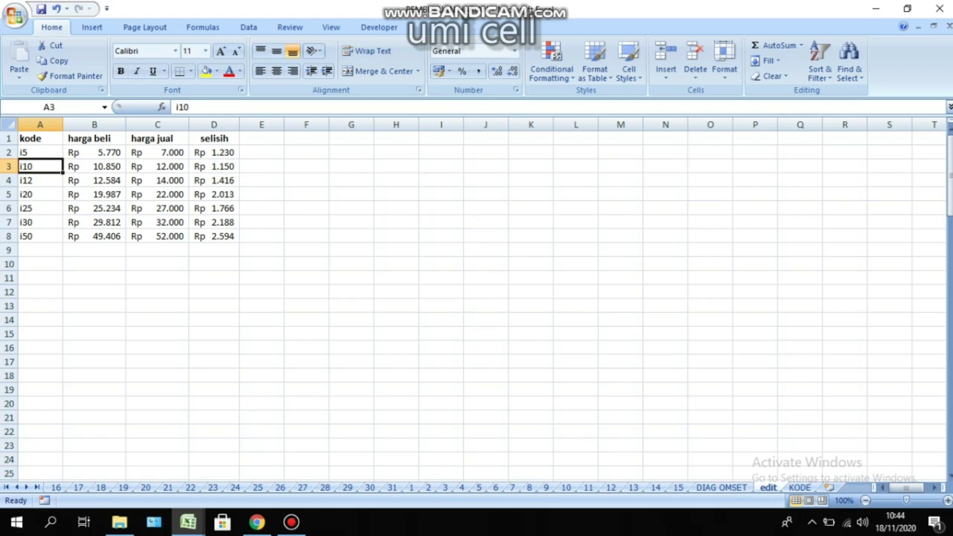
{"action": "left_click", "coordinate": [94, 153]}
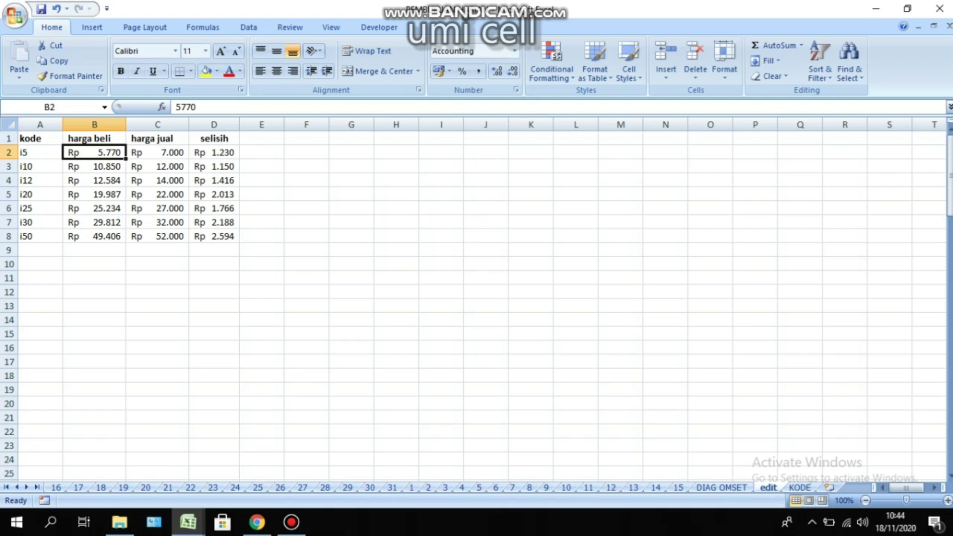
{"action": "left_click", "coordinate": [95, 166]}
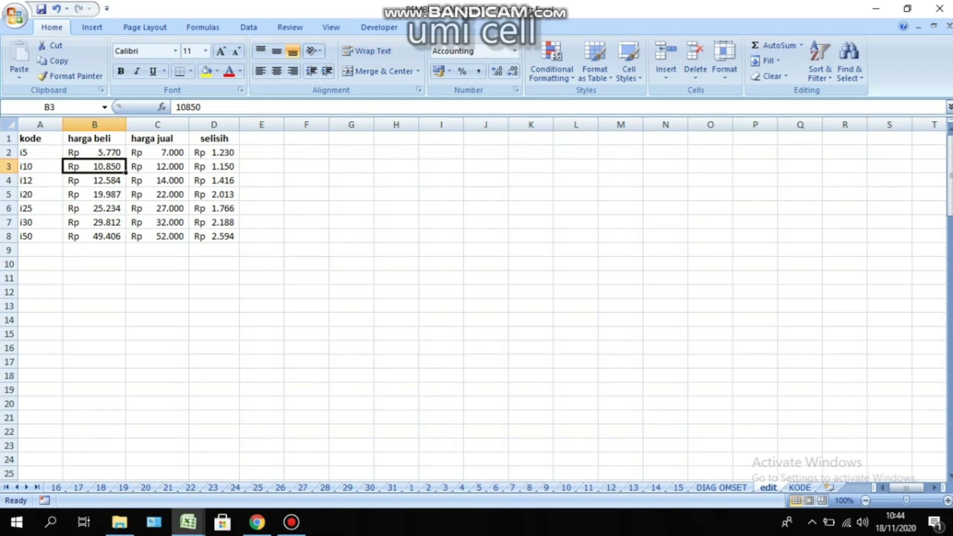
{"action": "left_click", "coordinate": [158, 153]}
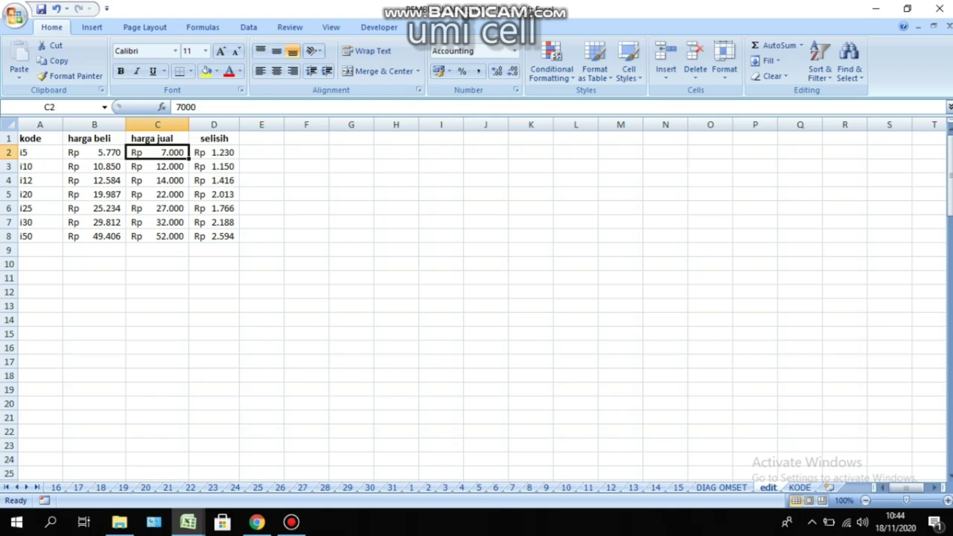
{"action": "left_click", "coordinate": [214, 153]}
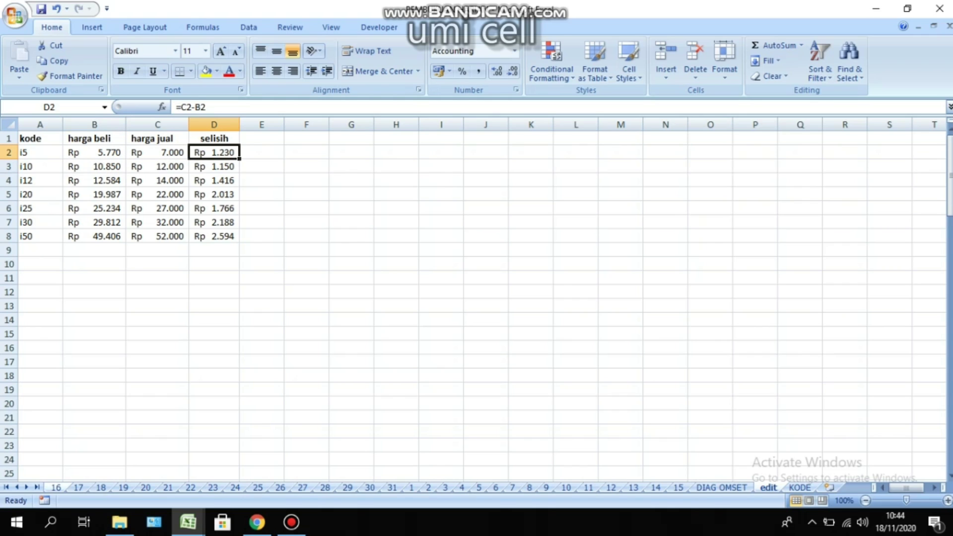
Step: Compare the HARGA BELI and HARGA JUAL lookup formulas of the i5 row on sheet 16 with the edit sheet's price list
{"action": "left_click", "coordinate": [56, 488]}
{"action": "left_click", "coordinate": [161, 175]}
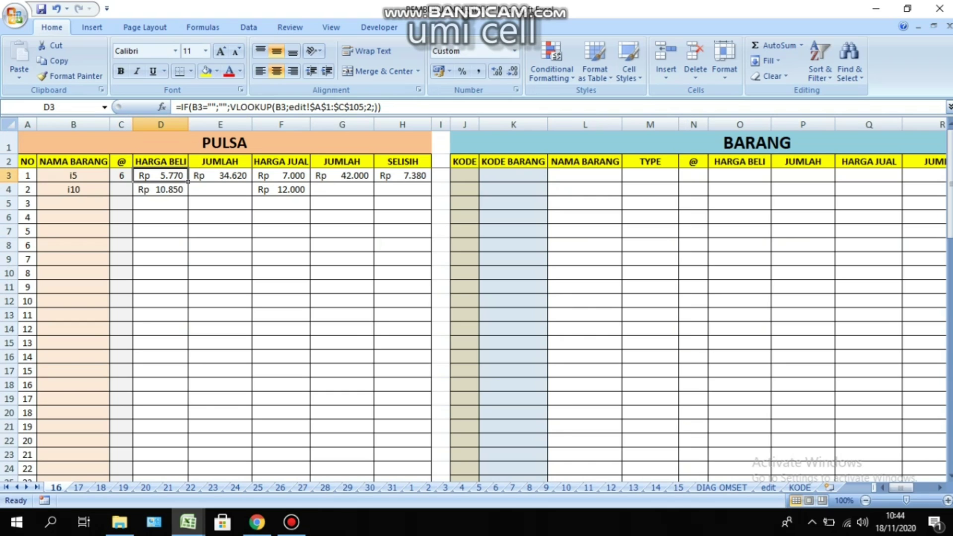
{"action": "left_click", "coordinate": [73, 175]}
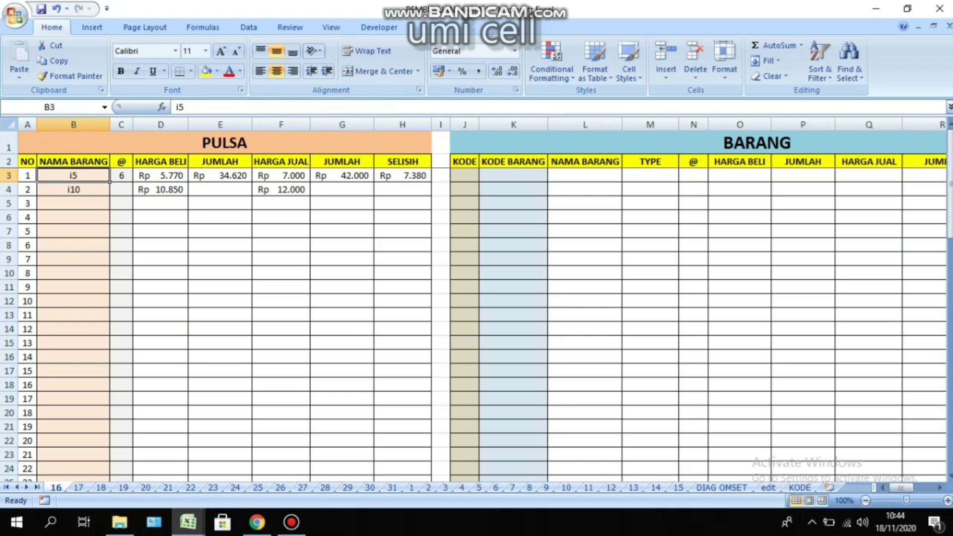
{"action": "left_click", "coordinate": [161, 175]}
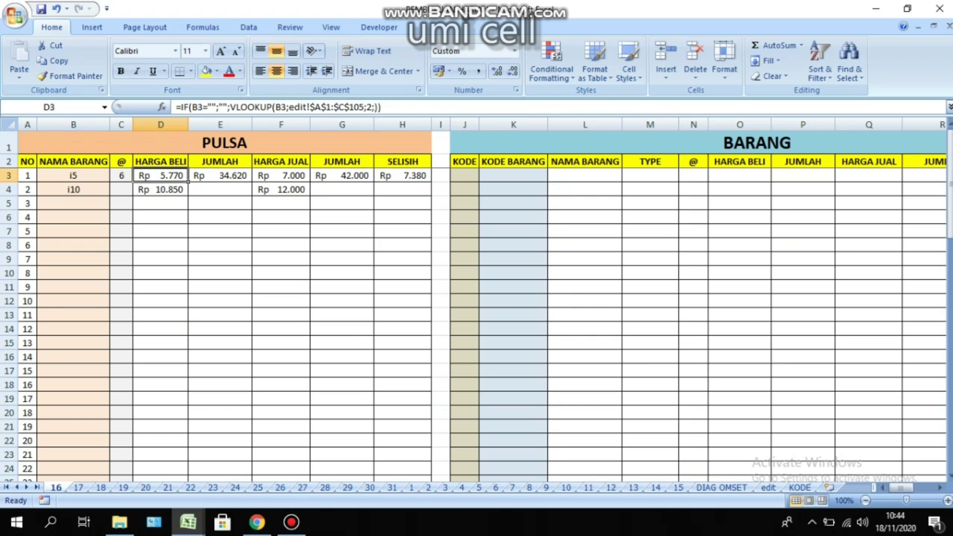
{"action": "left_click", "coordinate": [767, 488]}
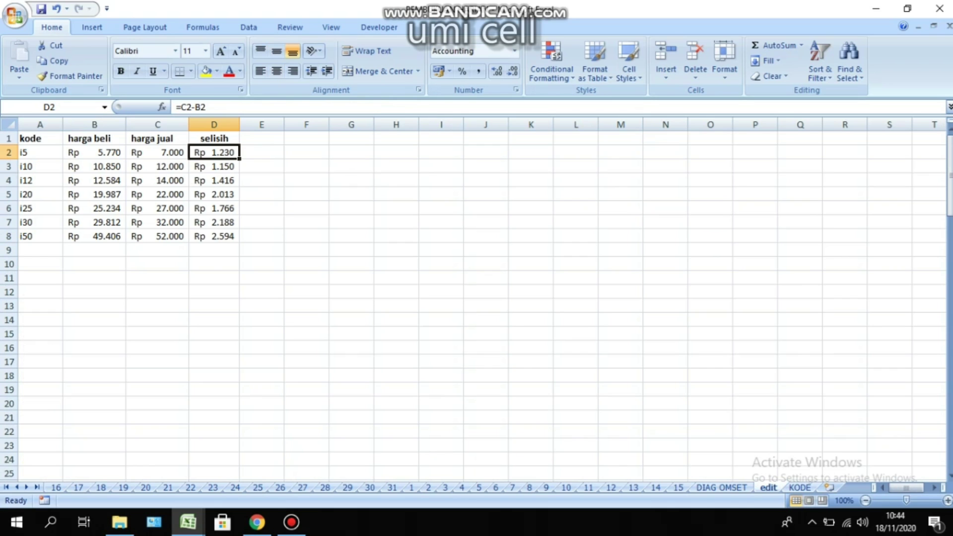
{"action": "left_click", "coordinate": [94, 124]}
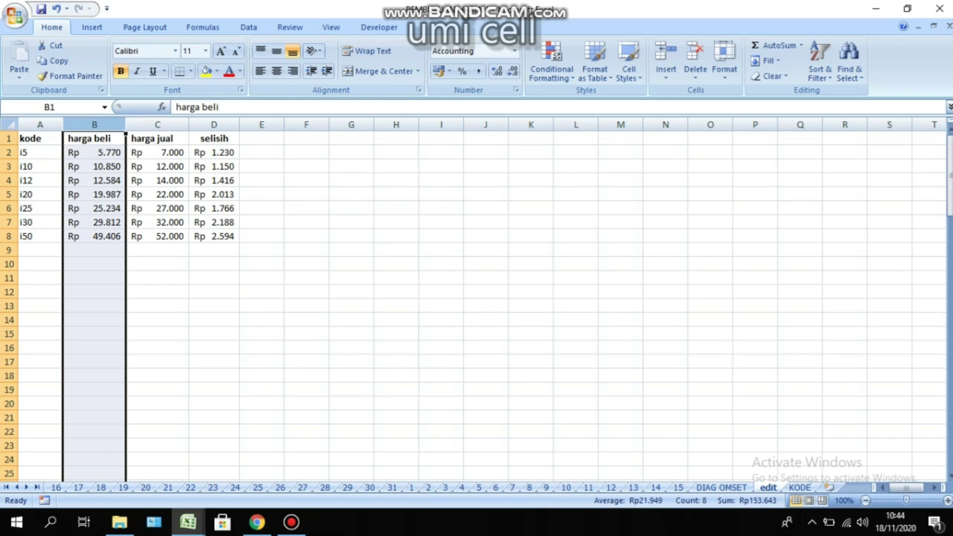
{"action": "left_click", "coordinate": [56, 488]}
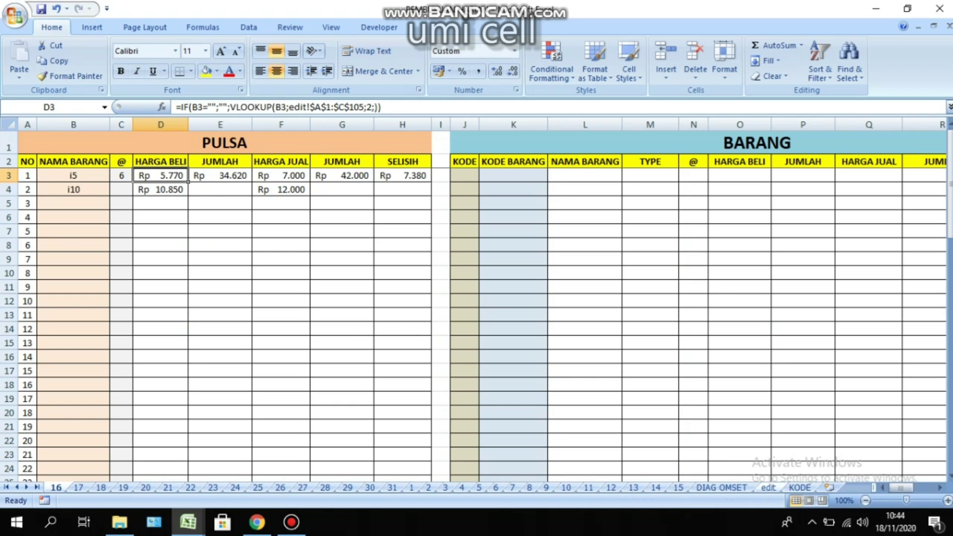
{"action": "left_click", "coordinate": [769, 487]}
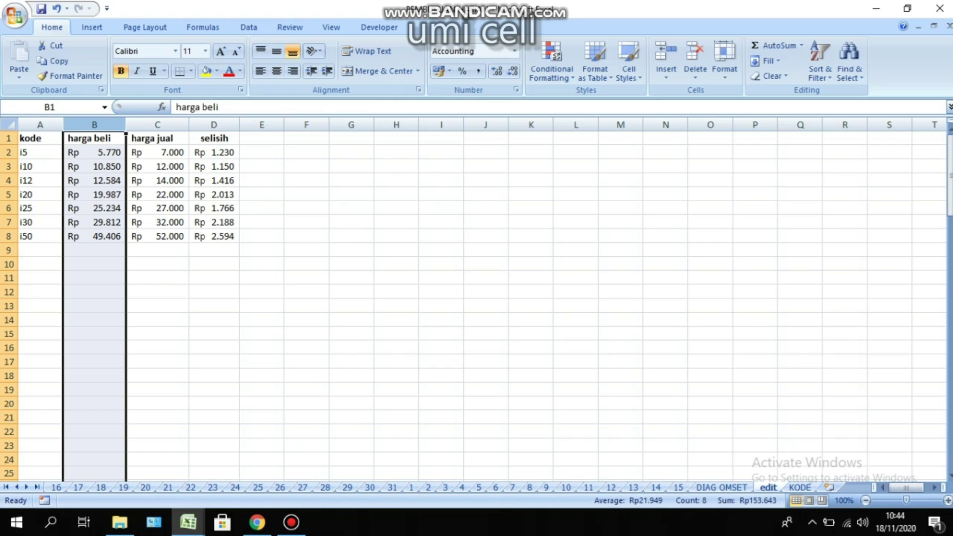
{"action": "left_click", "coordinate": [56, 488]}
{"action": "left_click", "coordinate": [281, 176]}
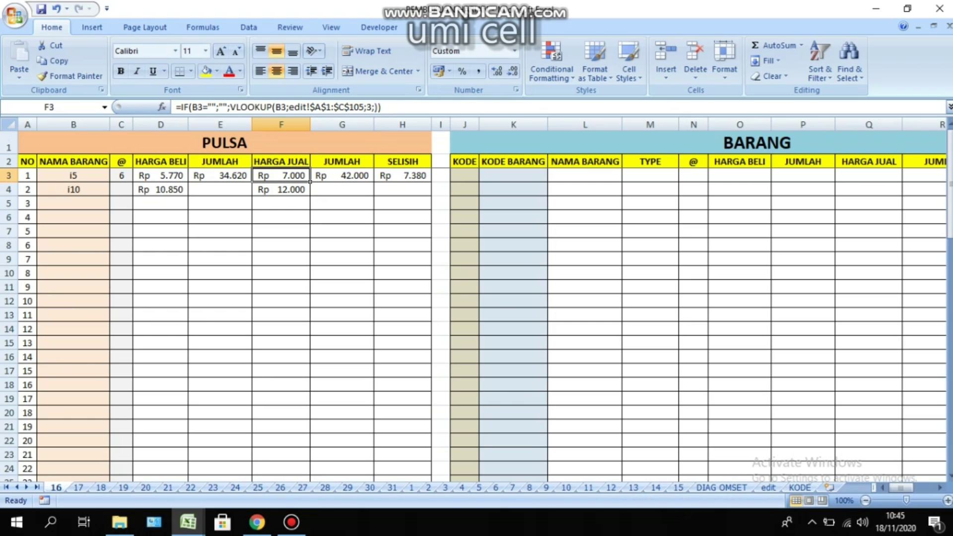
{"action": "left_click", "coordinate": [341, 203]}
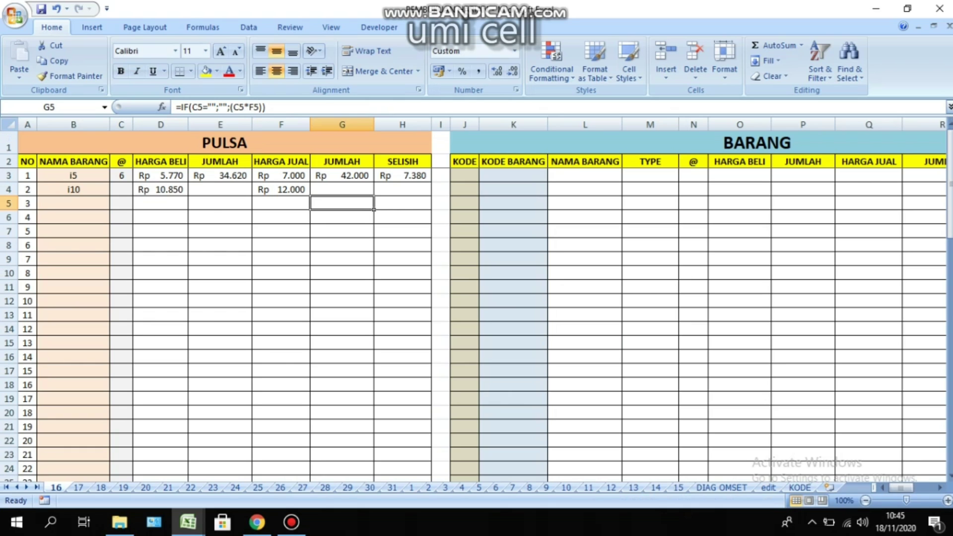
Step: Enter 1 as the KODE in the first row of the BARANG table on sheet 16
{"action": "left_click_drag", "start_coordinate": [901, 488], "coordinate": [910, 488]}
{"action": "left_click", "coordinate": [279, 175]}
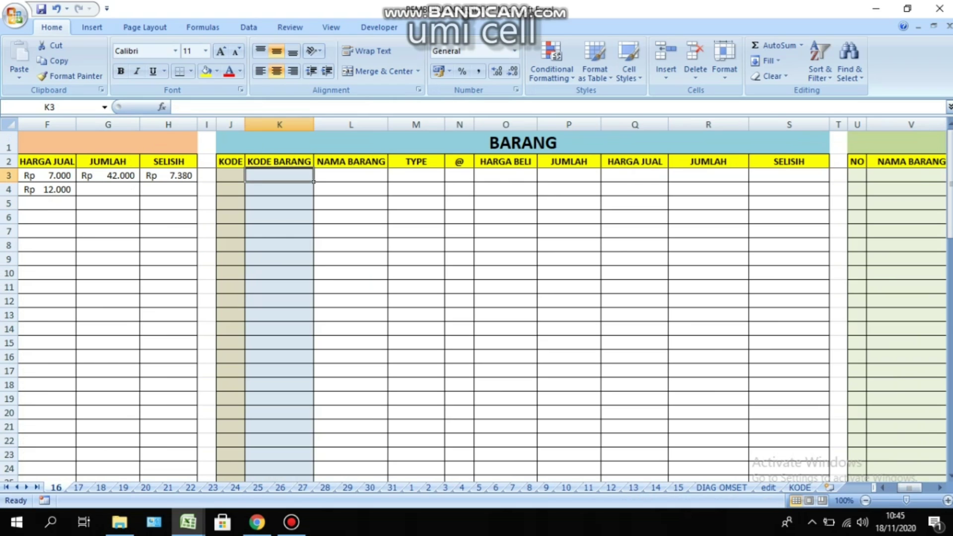
{"action": "left_click", "coordinate": [230, 175]}
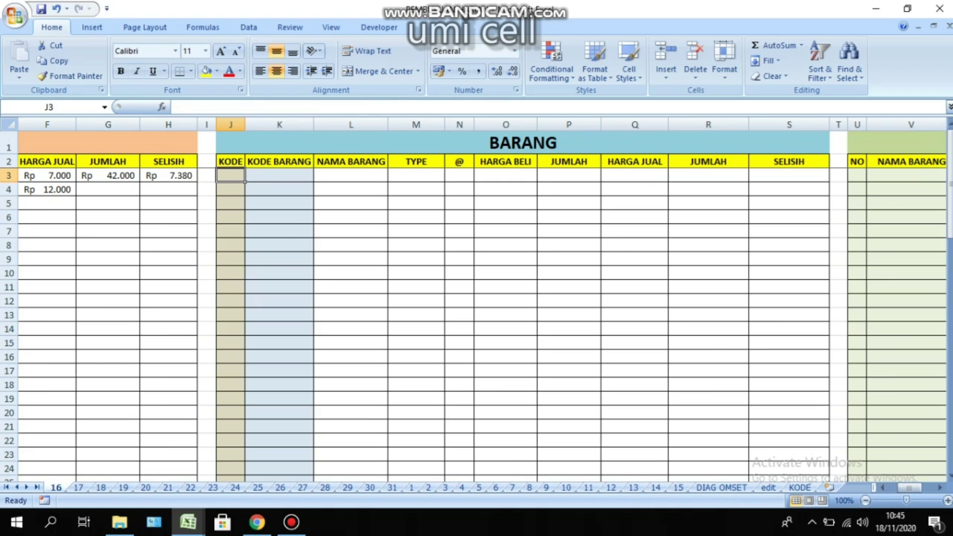
{"action": "type", "text": "1"}
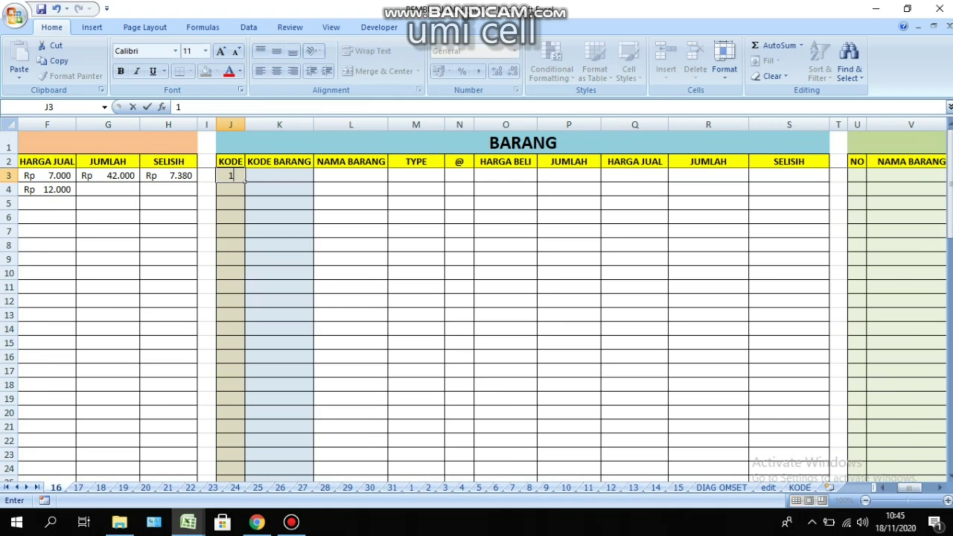
{"action": "key", "text": "Tab"}
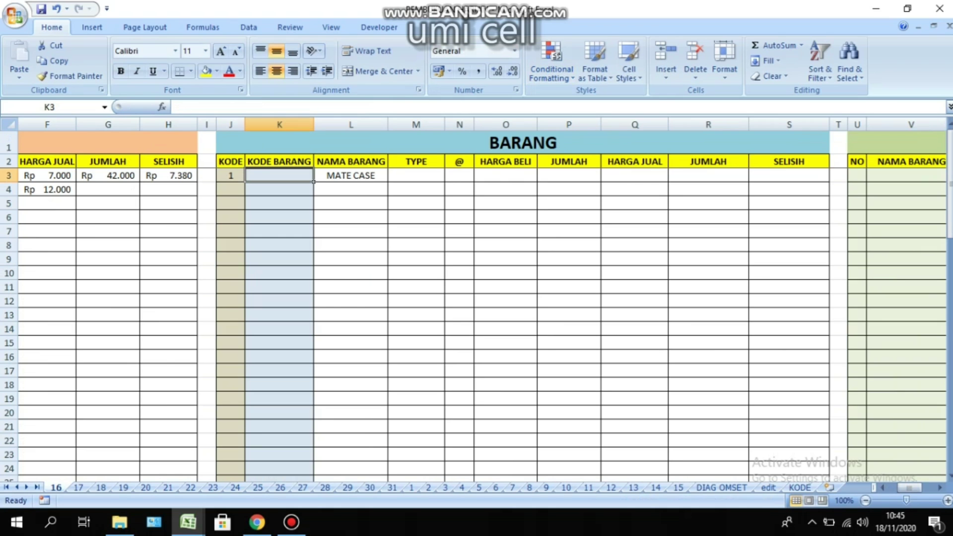
Step: Examine the NAMA BARANG and HARGA JUAL lookup formulas in the BARANG table and the KODE and KODE BARANG columns they use
{"action": "left_click", "coordinate": [351, 175]}
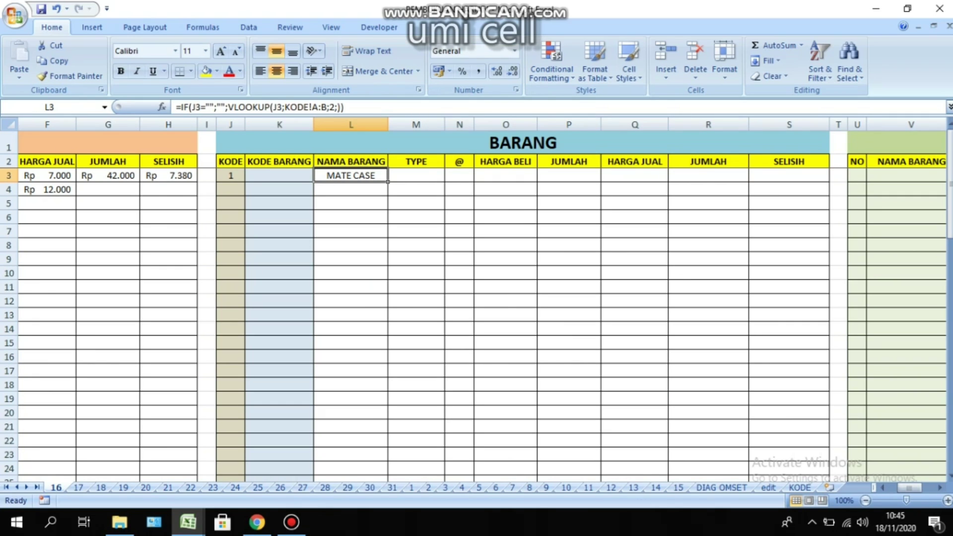
{"action": "left_click", "coordinate": [351, 125]}
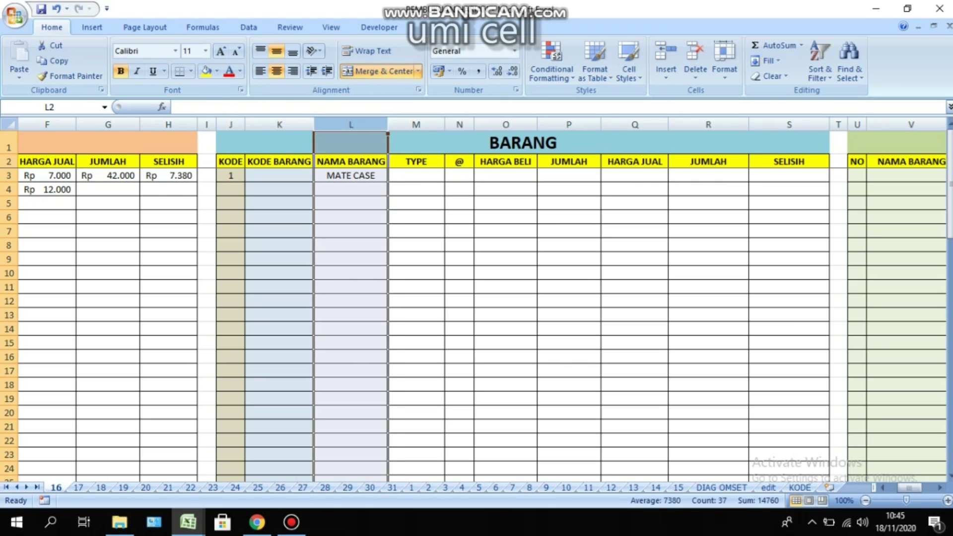
{"action": "left_click", "coordinate": [351, 218]}
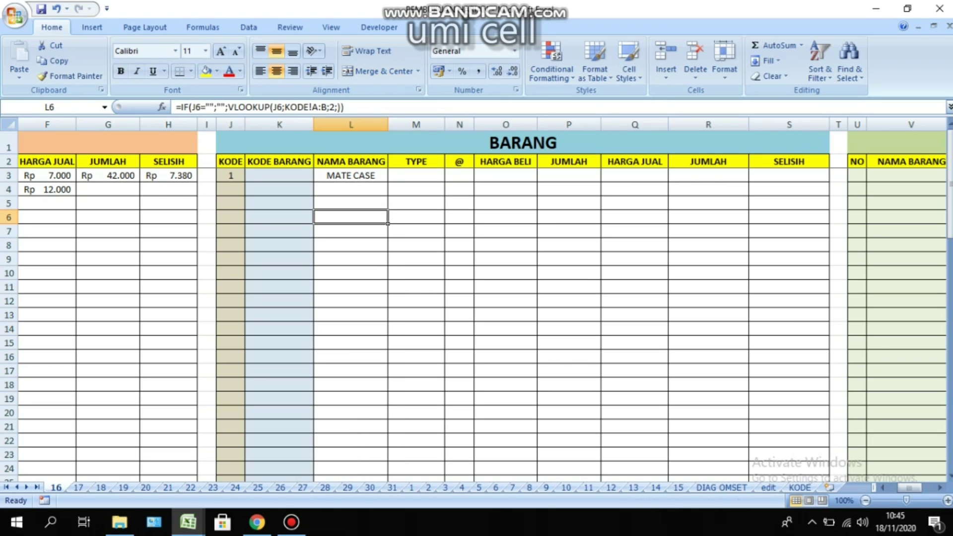
{"action": "left_click", "coordinate": [634, 217]}
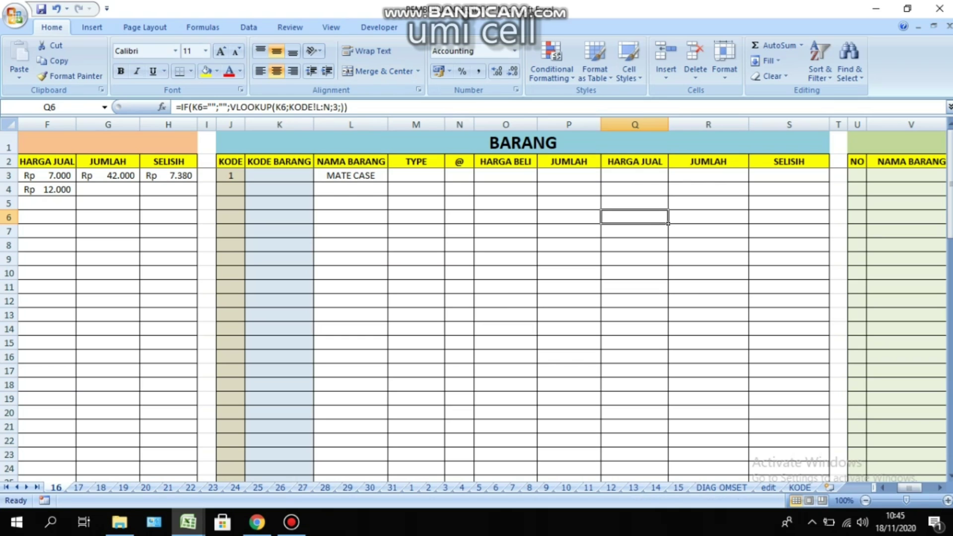
{"action": "left_click", "coordinate": [280, 125]}
{"action": "left_click", "coordinate": [231, 124]}
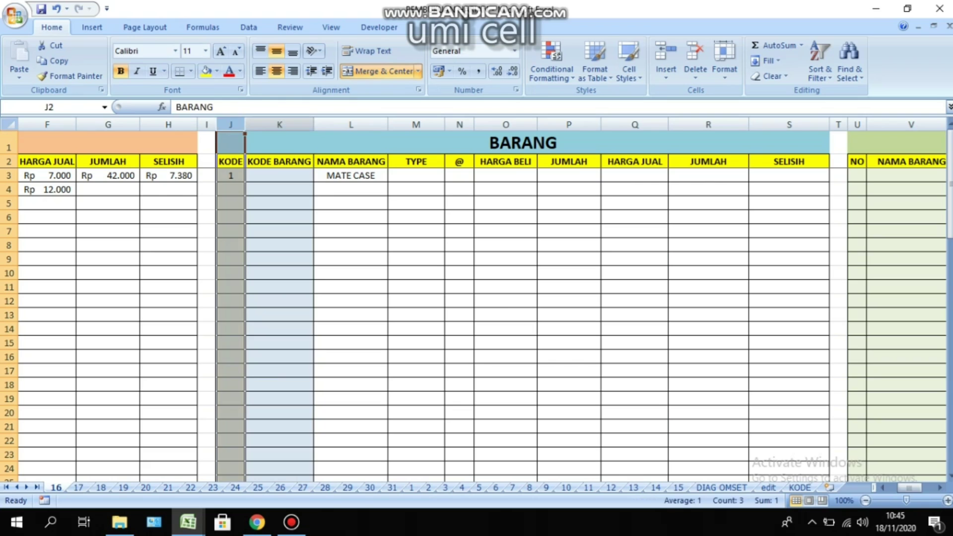
{"action": "left_click", "coordinate": [280, 124]}
{"action": "left_click", "coordinate": [350, 203]}
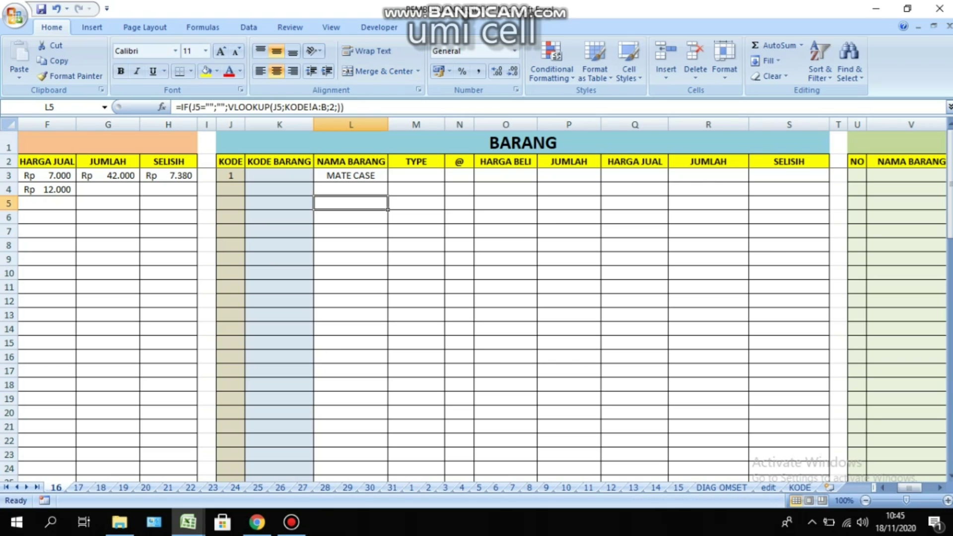
Step: Enter 1171020 as the KODE BARANG in the first row of the BARANG table
{"action": "left_click", "coordinate": [279, 176]}
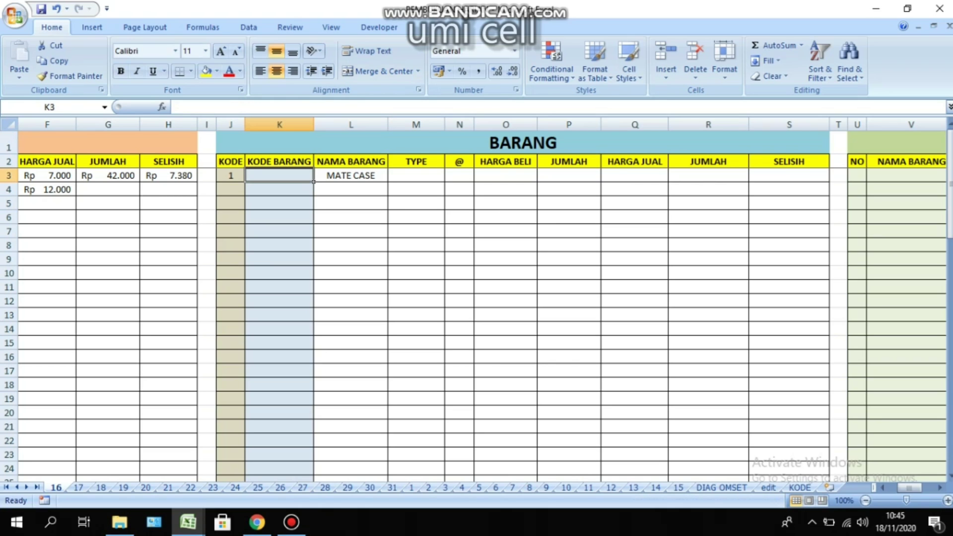
{"action": "type", "text": "117"}
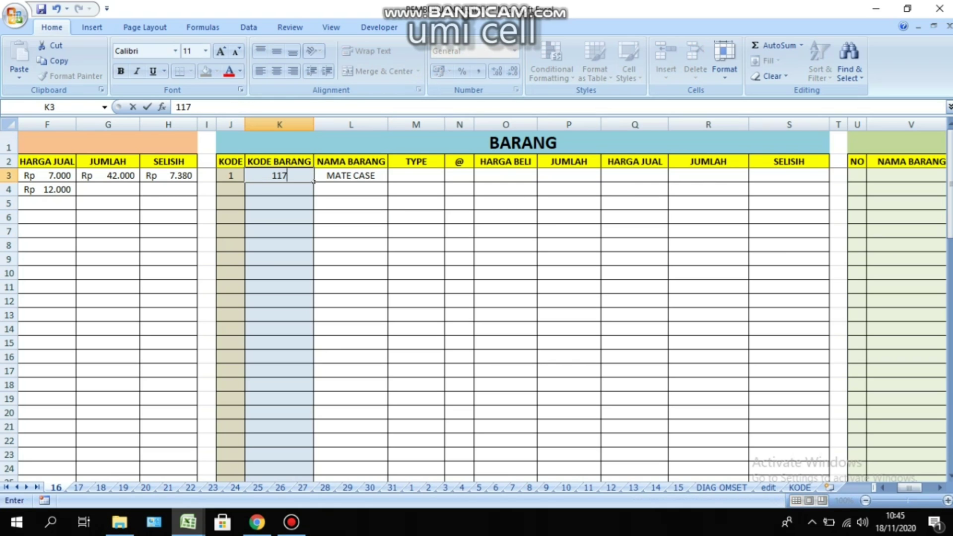
{"action": "type", "text": "1020"}
{"action": "key", "text": "Tab"}
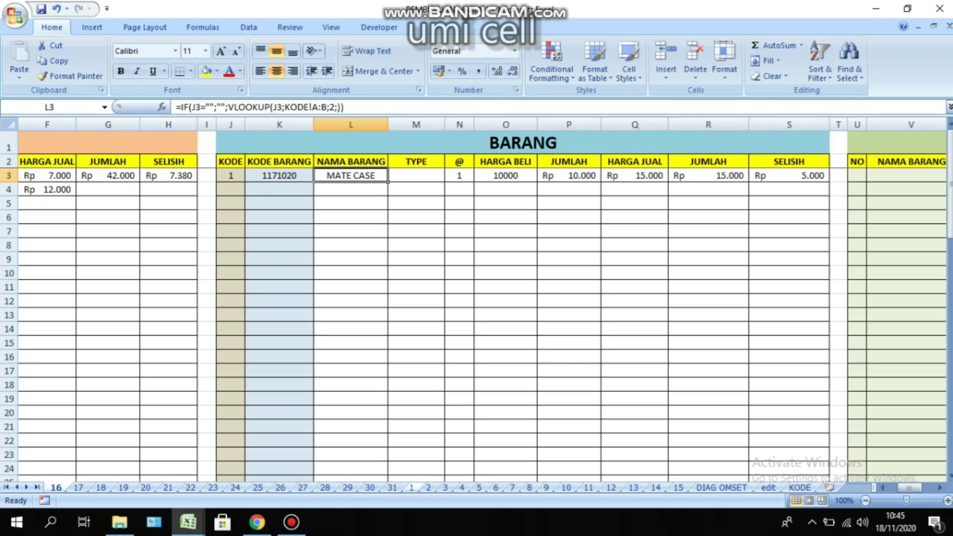
Step: Examine the HARGA BELI, JUMLAH, HARGA JUAL and SELISIH formulas of the MATE CASE row
{"action": "left_click", "coordinate": [505, 175]}
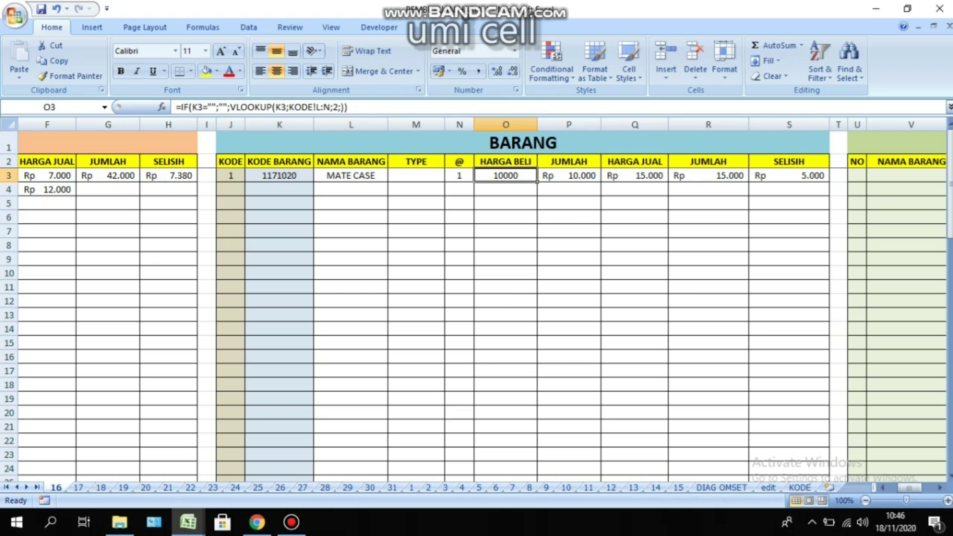
{"action": "left_click", "coordinate": [568, 175]}
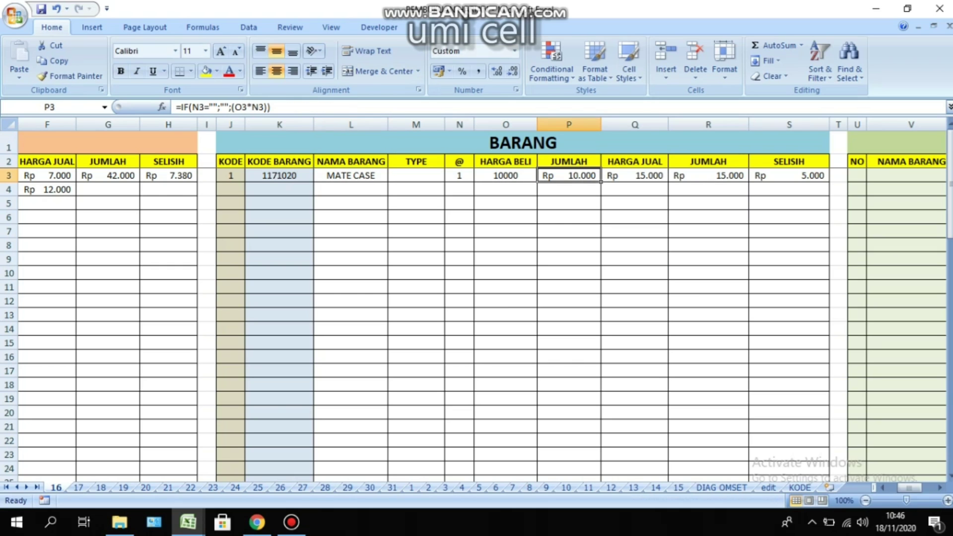
{"action": "left_click", "coordinate": [635, 175]}
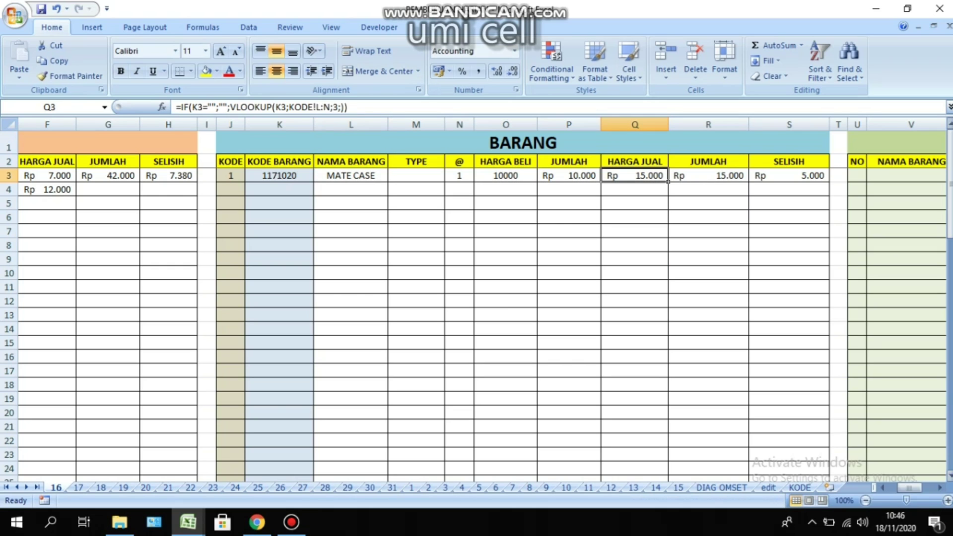
{"action": "left_click", "coordinate": [789, 175]}
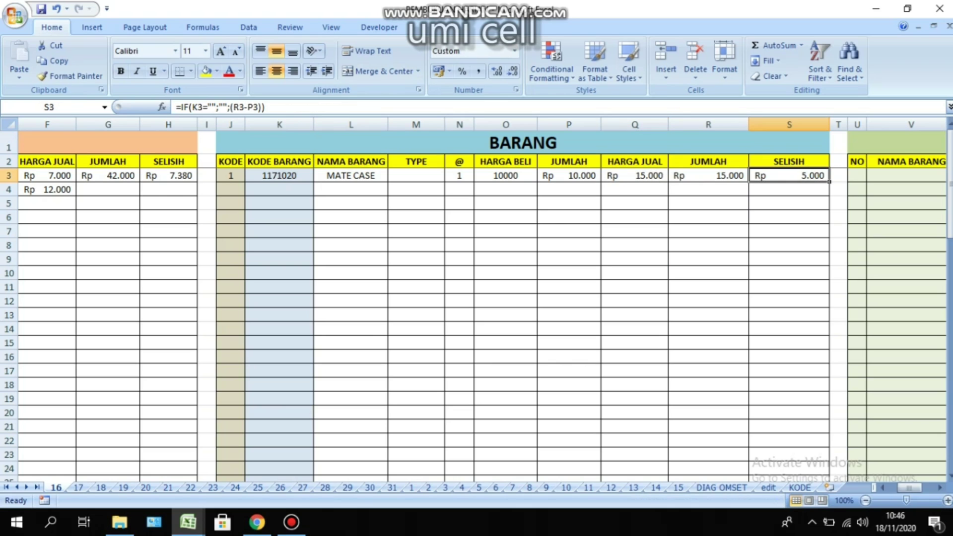
{"action": "left_click", "coordinate": [789, 125]}
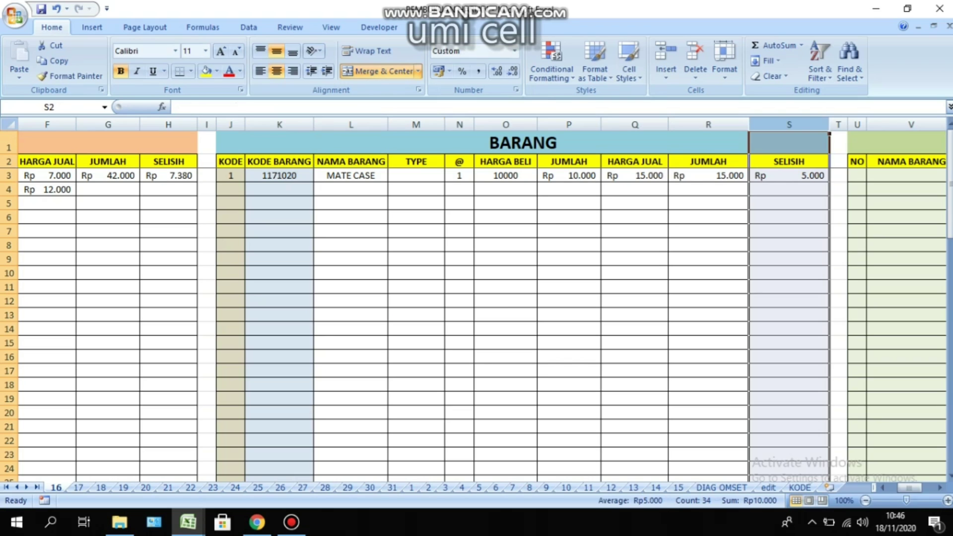
Step: Set the @ quantity of the MATE CASE row to 3
{"action": "left_click", "coordinate": [459, 176]}
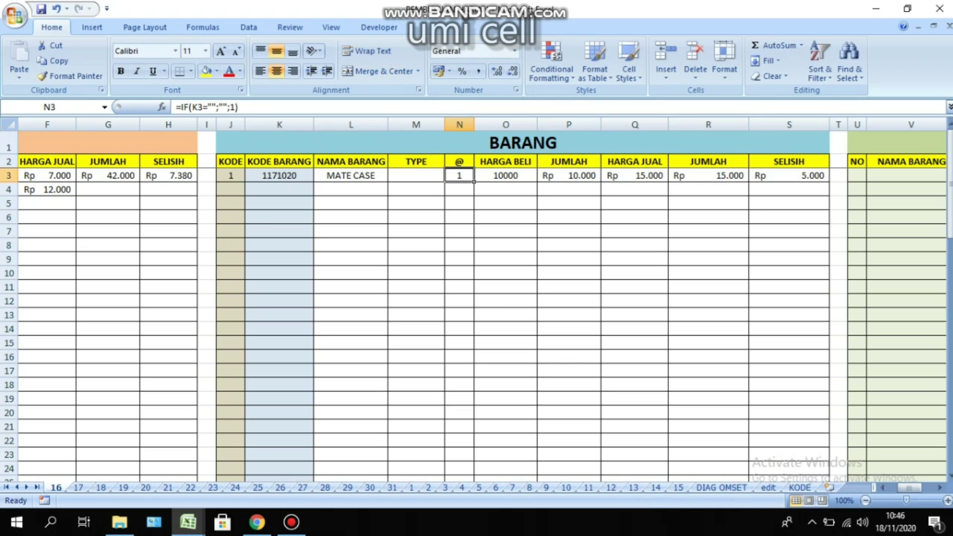
{"action": "type", "text": "3"}
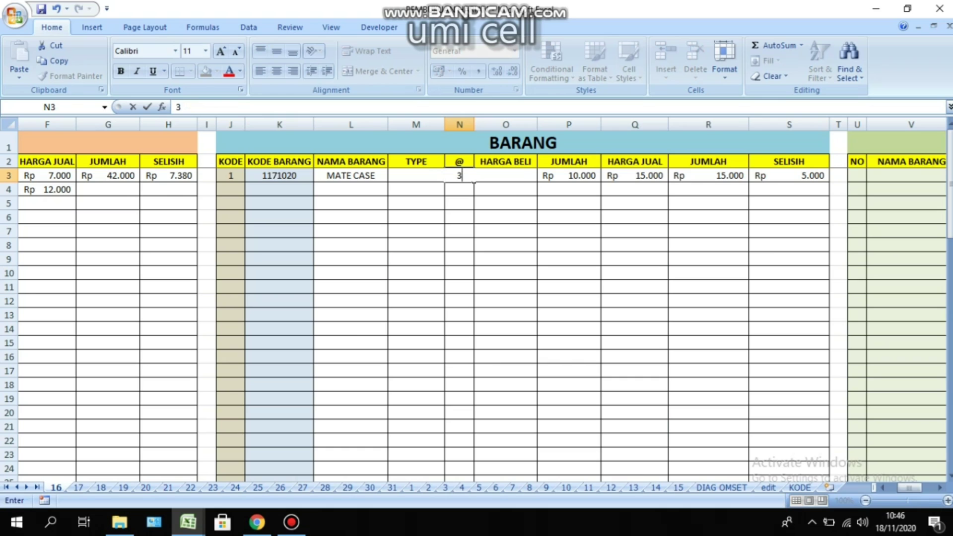
{"action": "left_click", "coordinate": [466, 217]}
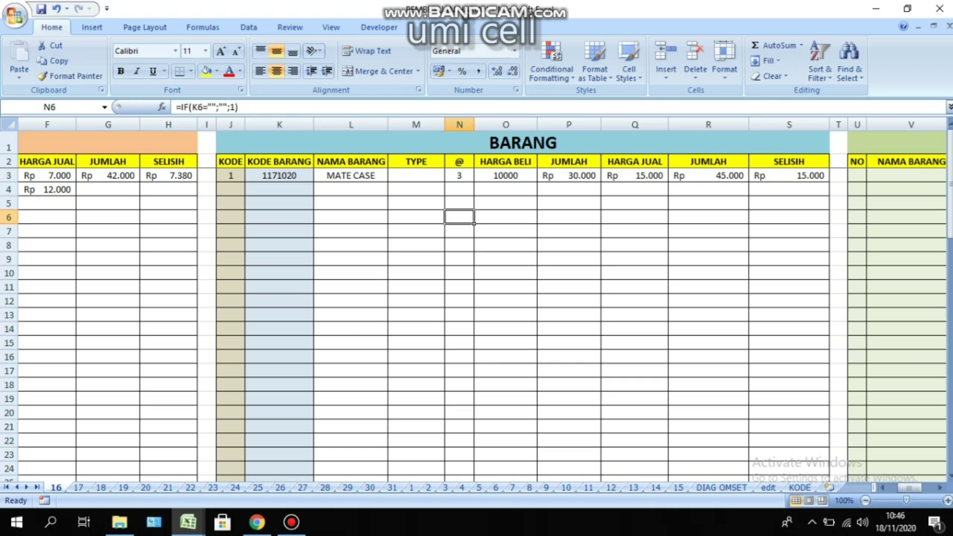
Step: Review the MATE CASE row's SELISIH and KODE BARANG along with the HARGA BELI and HARGA JUAL columns
{"action": "left_click", "coordinate": [789, 175]}
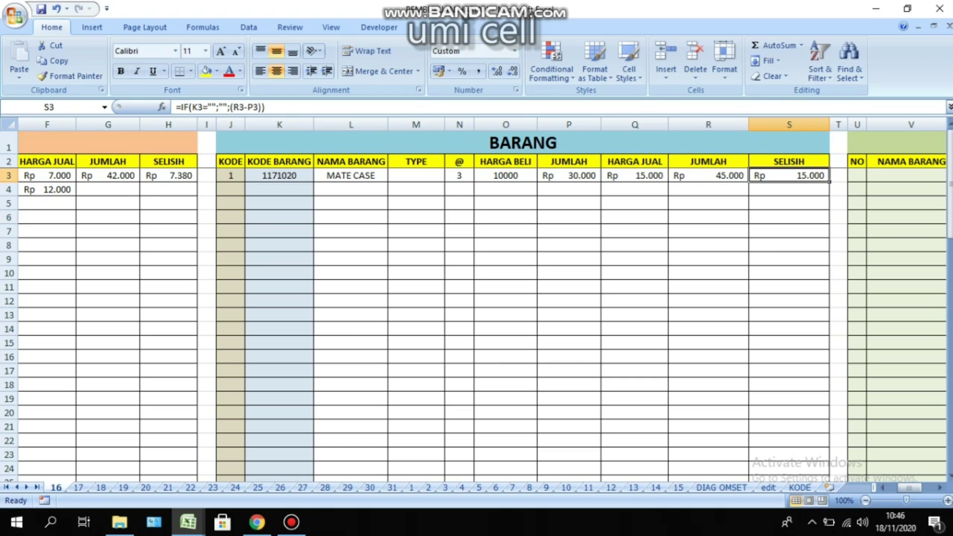
{"action": "left_click", "coordinate": [505, 124]}
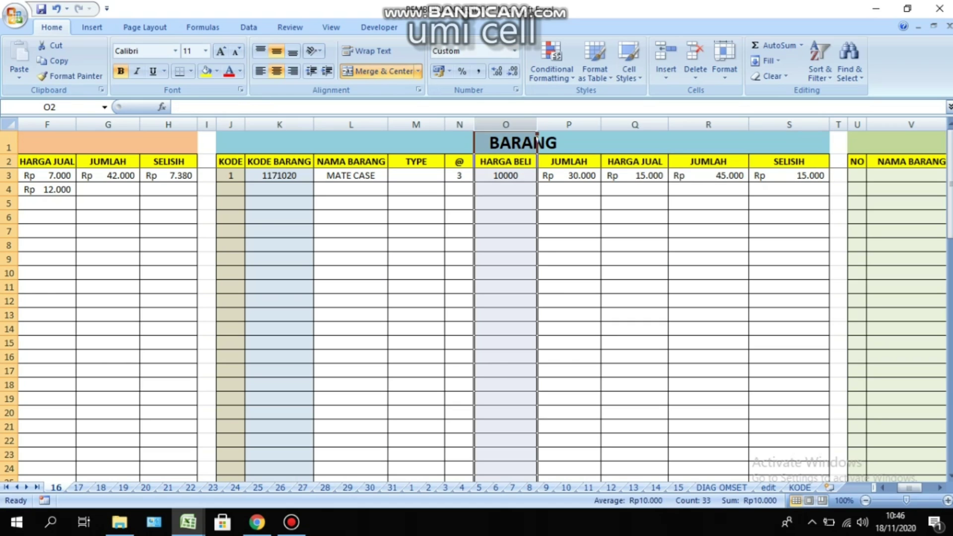
{"action": "left_click", "coordinate": [635, 125]}
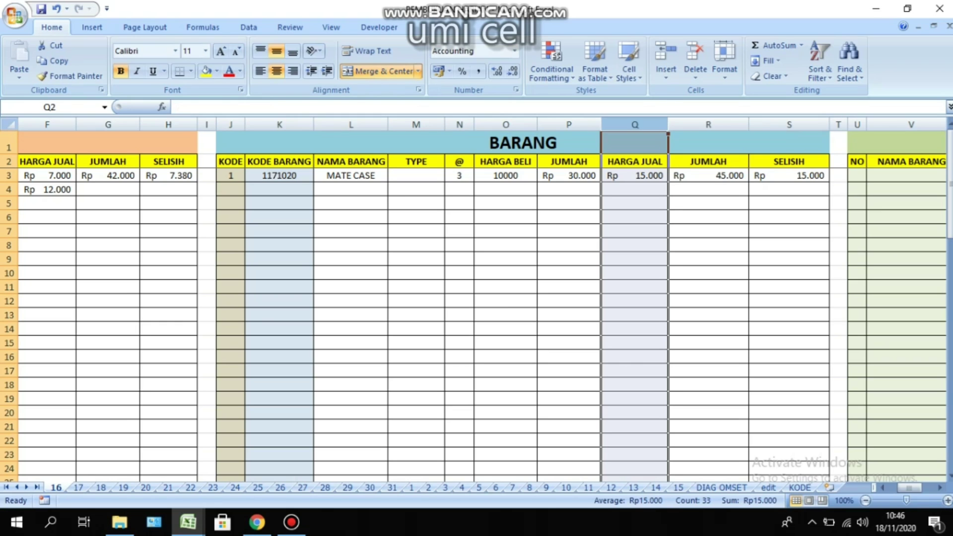
{"action": "left_click", "coordinate": [350, 258]}
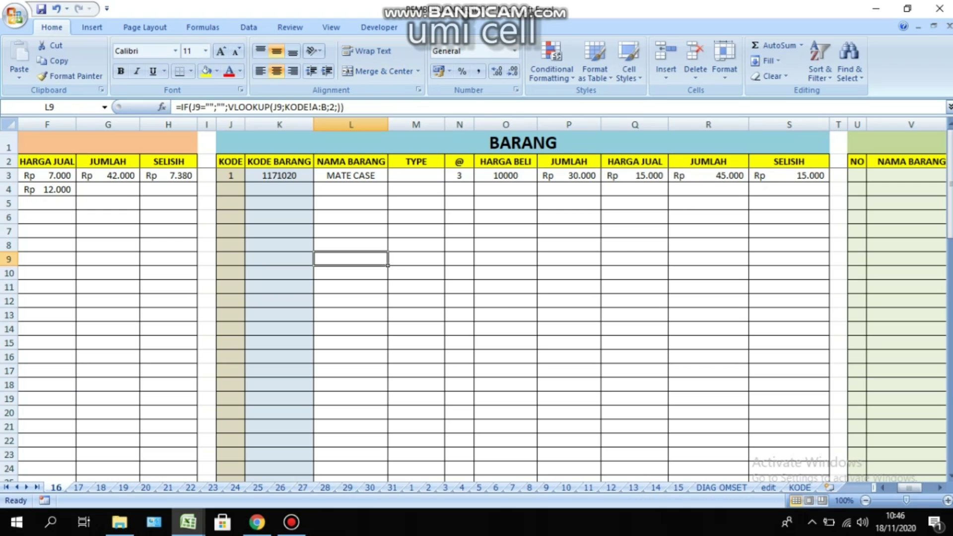
{"action": "left_click", "coordinate": [280, 176]}
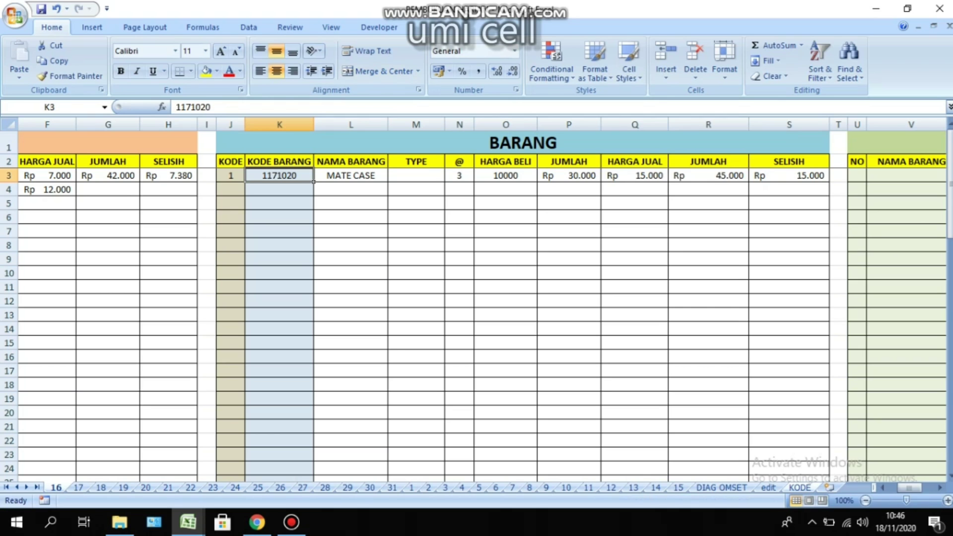
Step: Add a new item to the KODE sheet's item list with KODE BARANG 3 and NAMA BARANG charger
{"action": "left_click", "coordinate": [800, 487]}
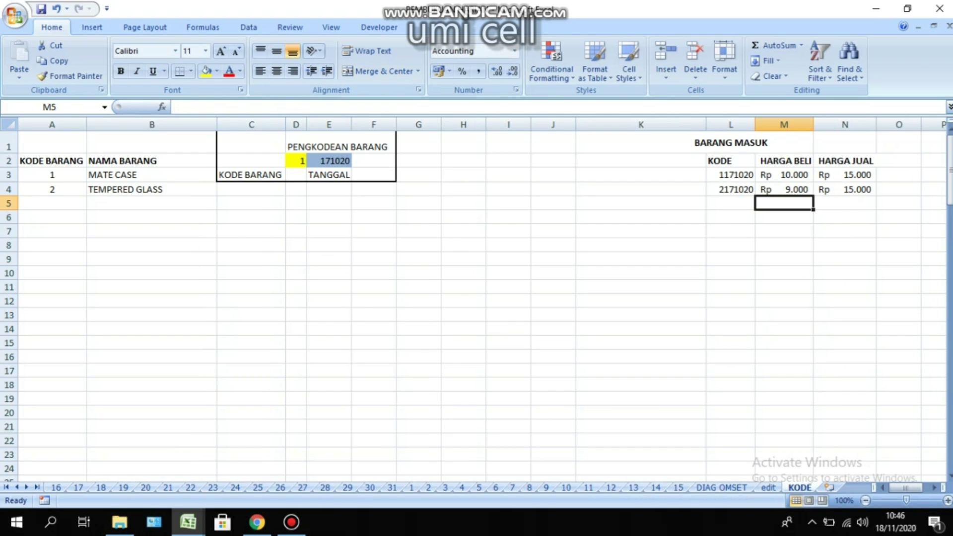
{"action": "left_click", "coordinate": [52, 231]}
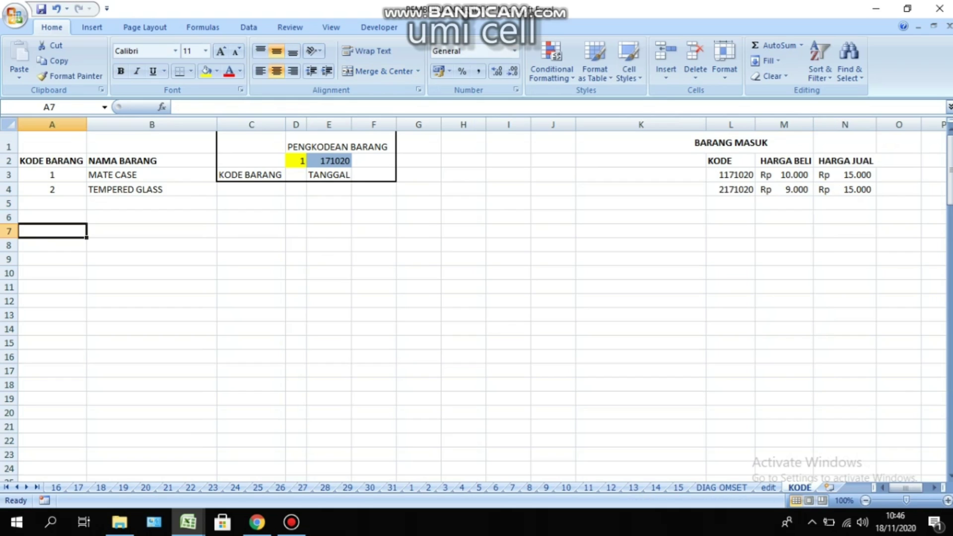
{"action": "left_click", "coordinate": [52, 160]}
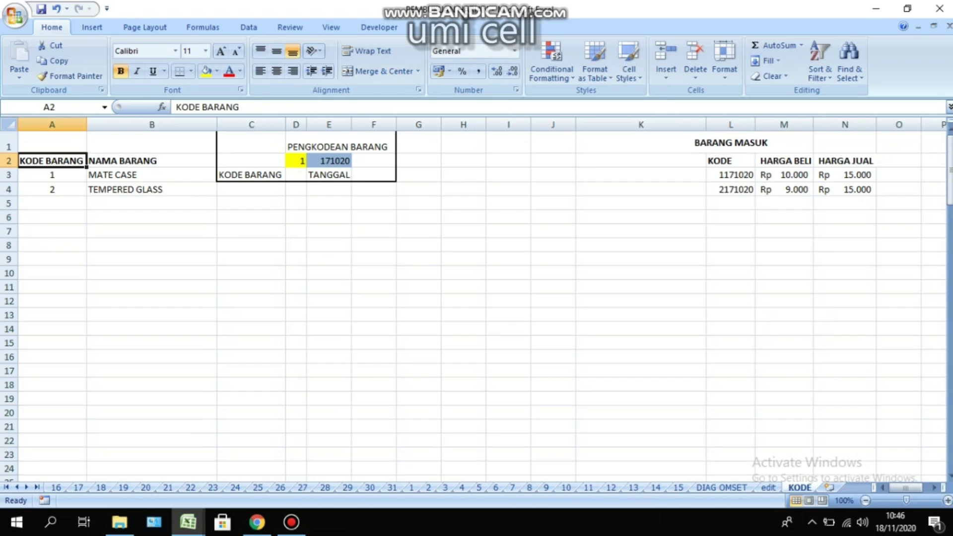
{"action": "key", "text": "Down"}
{"action": "key", "text": "Down"}
{"action": "key", "text": "Down"}
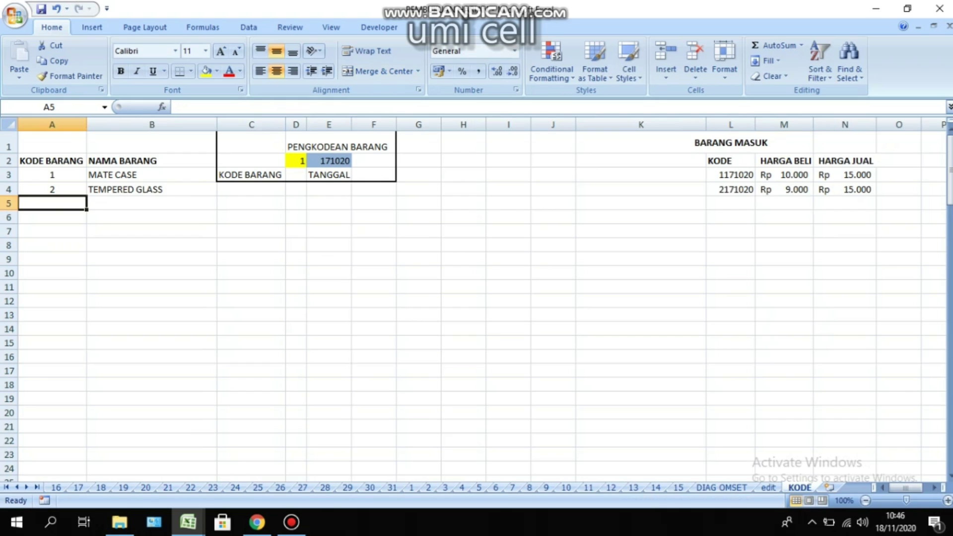
{"action": "type", "text": "3"}
{"action": "key", "text": "Tab"}
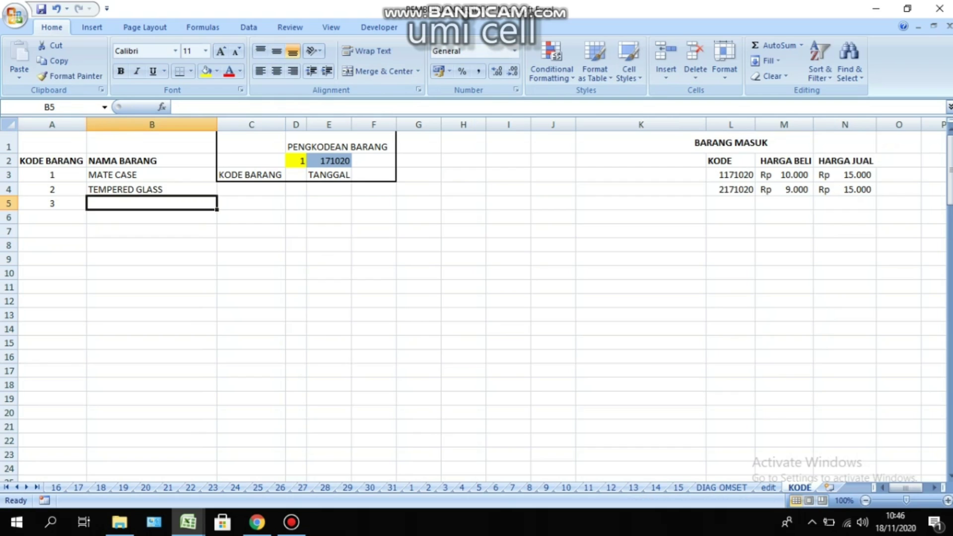
{"action": "type", "text": "charger"}
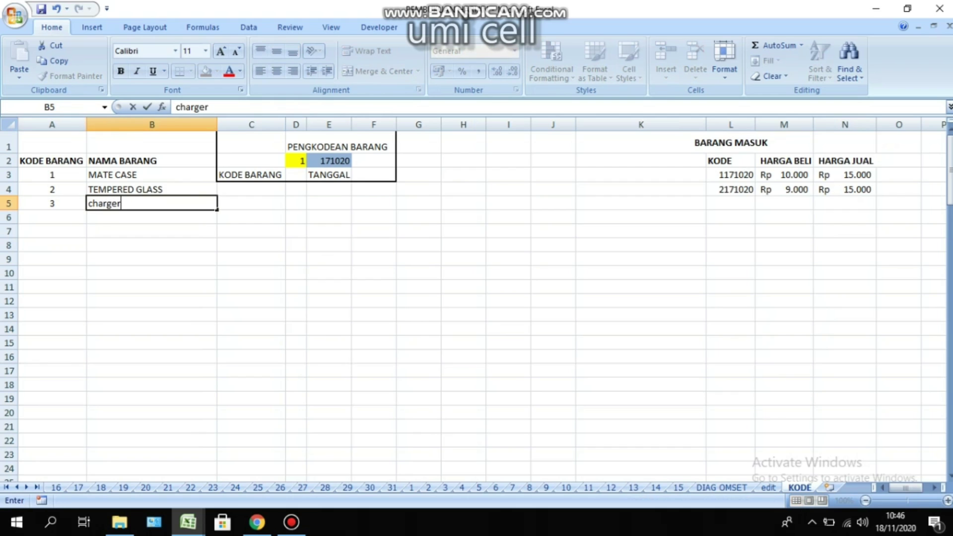
{"action": "key", "text": "Tab"}
Step: Enter 3181120 as the KODE in the first empty row of the BARANG MASUK list on the KODE sheet
{"action": "key", "text": "Tab"}
{"action": "key", "text": "Tab"}
{"action": "key", "text": "Tab"}
{"action": "key", "text": "Tab"}
{"action": "key", "text": "Tab"}
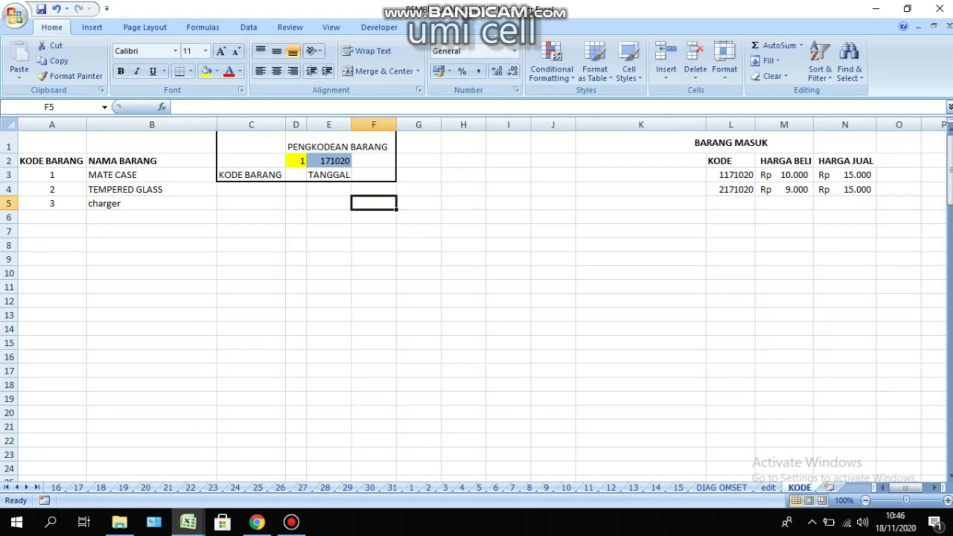
{"action": "key", "text": "Tab"}
{"action": "key", "text": "Tab"}
{"action": "key", "text": "Tab"}
{"action": "key", "text": "Tab"}
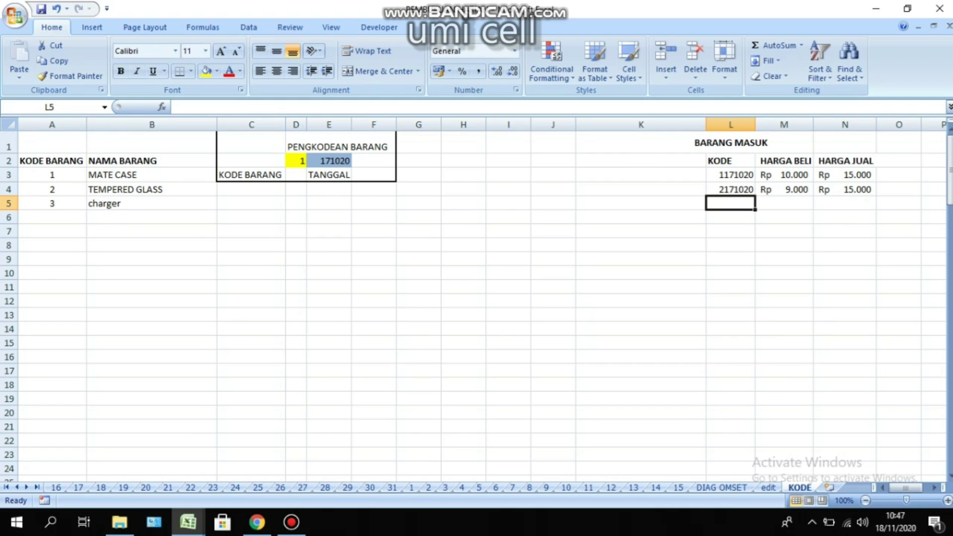
{"action": "left_click", "coordinate": [56, 488]}
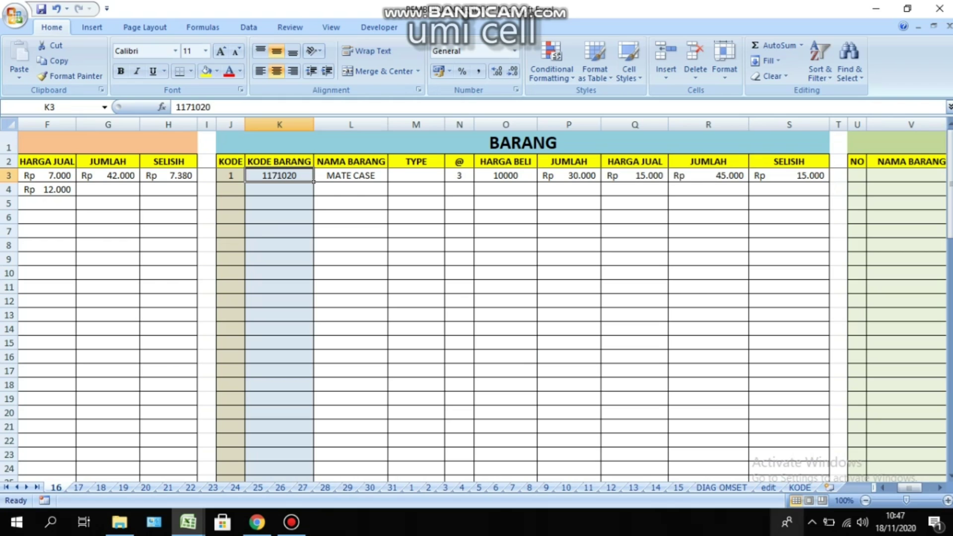
{"action": "left_click", "coordinate": [800, 488]}
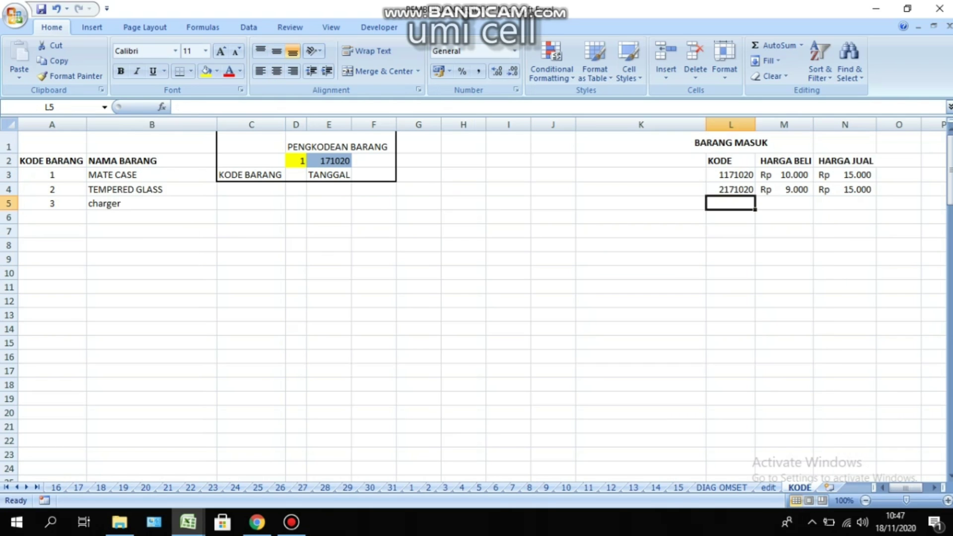
{"action": "left_click", "coordinate": [52, 203]}
{"action": "left_click", "coordinate": [730, 203]}
{"action": "type", "text": "3"}
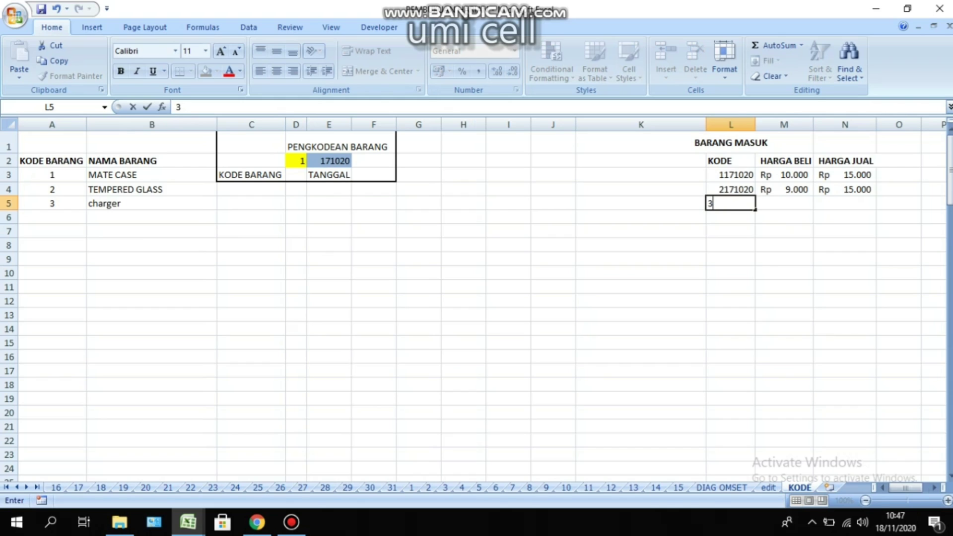
{"action": "type", "text": "181120"}
{"action": "key", "text": "Tab"}
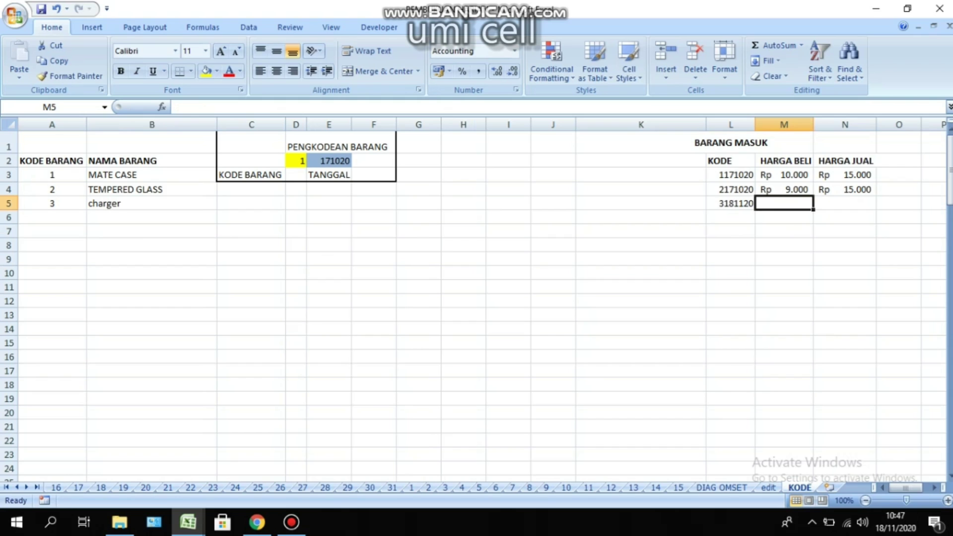
Step: Set HARGA BELI to 25000 and HARGA JUAL to 40000 for the 3181120 entry in BARANG MASUK
{"action": "type", "text": "25000"}
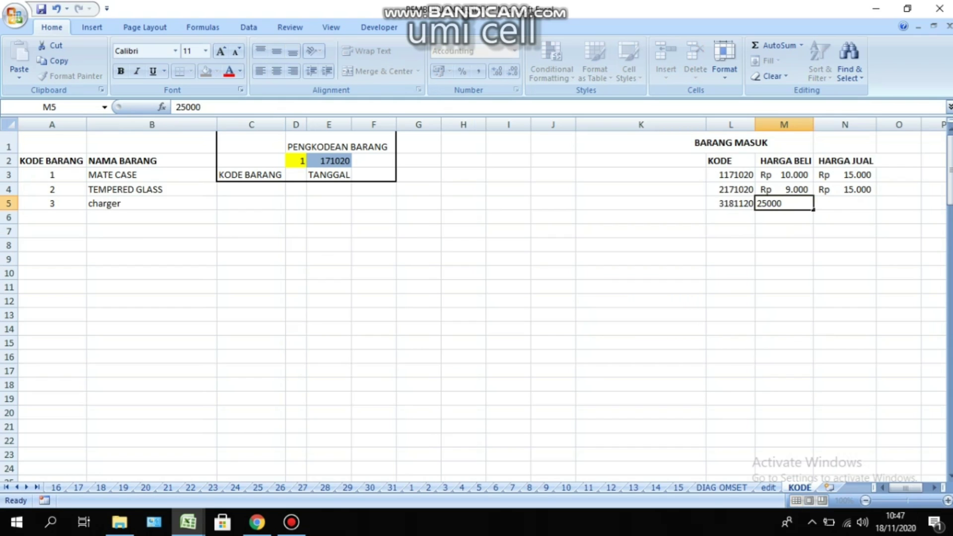
{"action": "key", "text": "Tab"}
{"action": "type", "text": "40000"}
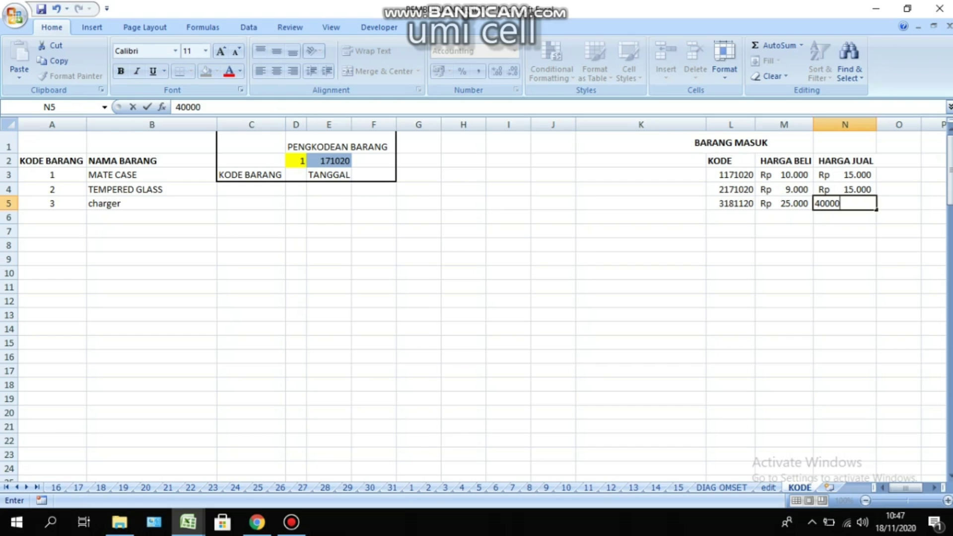
{"action": "key", "text": "Tab"}
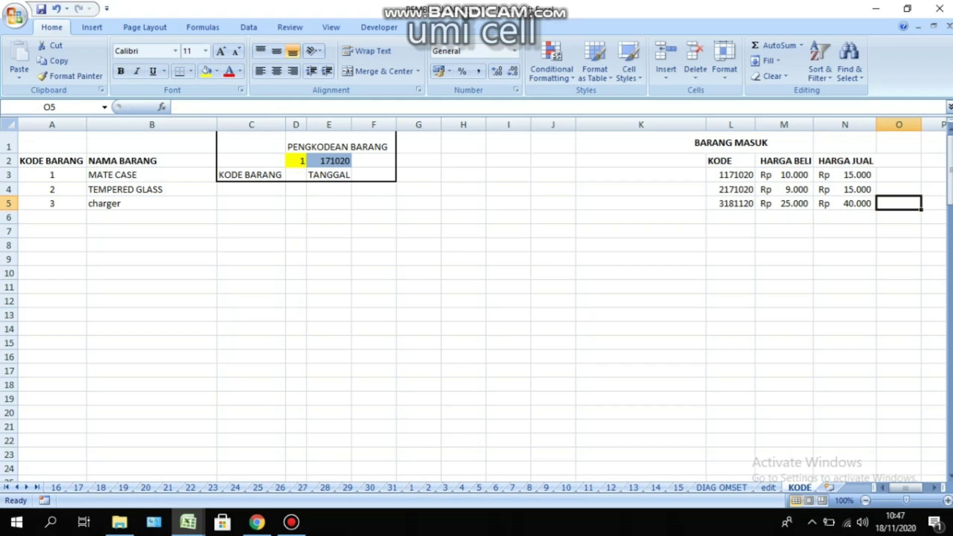
{"action": "left_click", "coordinate": [374, 370]}
Step: On sheet 16, add a second BARANG sale with KODE 3 and KODE BARANG 3181120
{"action": "left_click", "coordinate": [56, 488]}
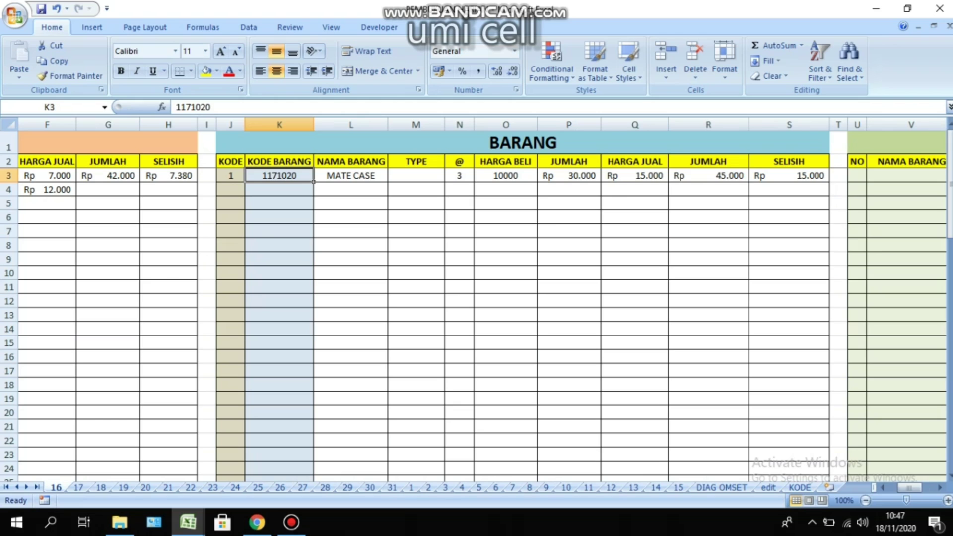
{"action": "left_click", "coordinate": [279, 217]}
{"action": "left_click", "coordinate": [230, 189]}
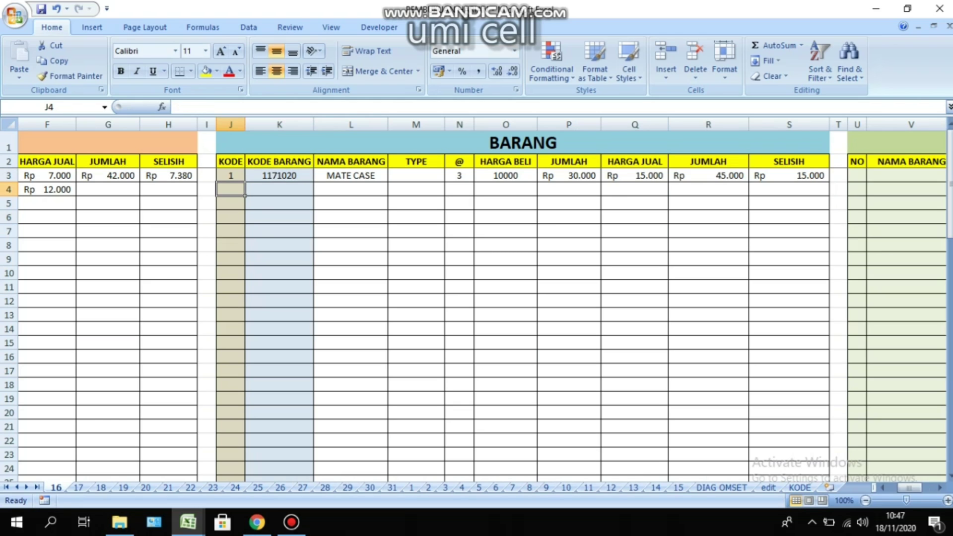
{"action": "type", "text": "3"}
{"action": "key", "text": "Tab"}
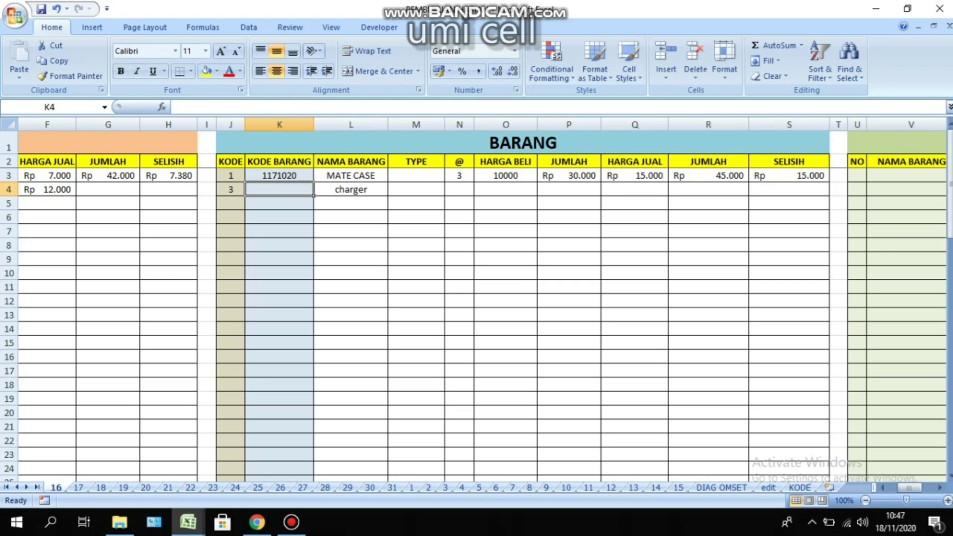
{"action": "type", "text": "3"}
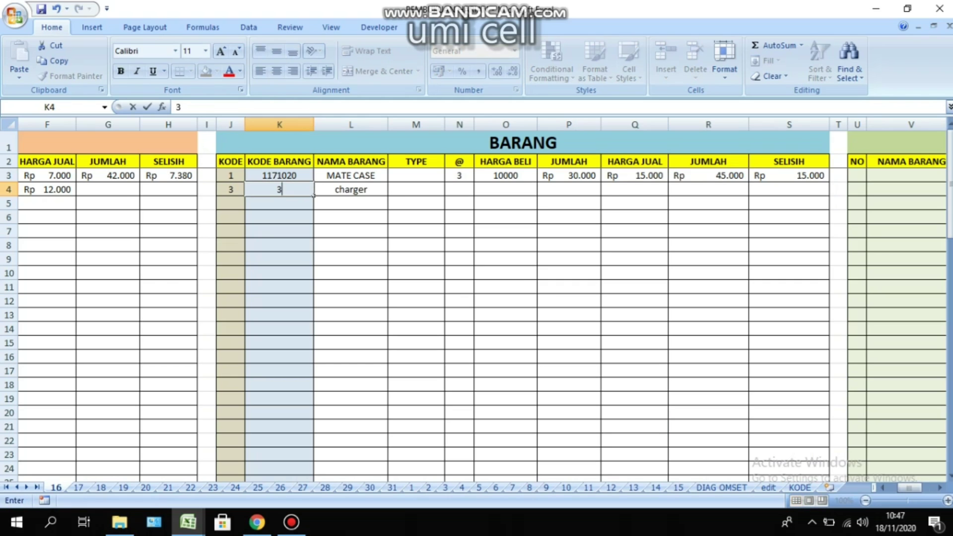
{"action": "type", "text": "181120"}
{"action": "key", "text": "Tab"}
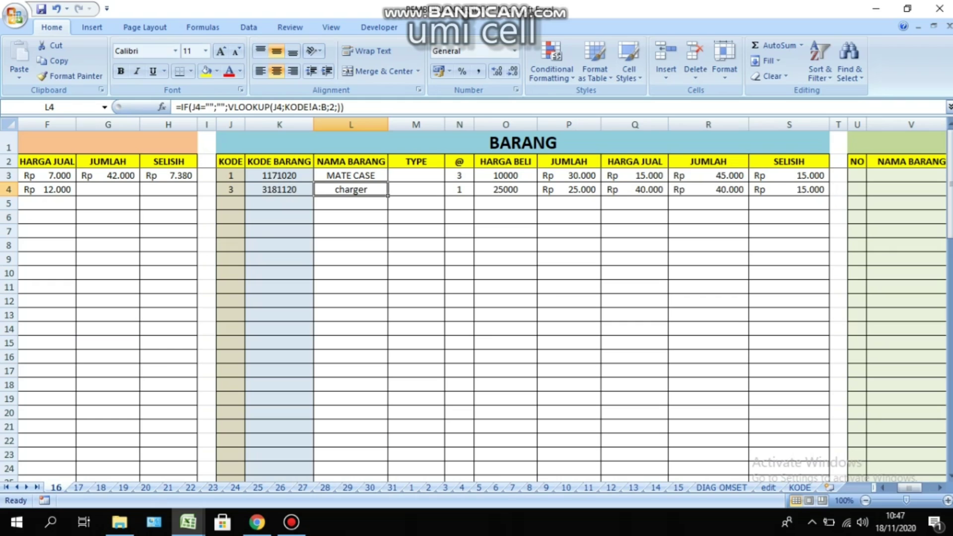
Step: Examine the charger row's quantity formula, the HARGA BELI lookup formula, and the row's KODE and KODE BARANG entries
{"action": "left_click", "coordinate": [459, 190]}
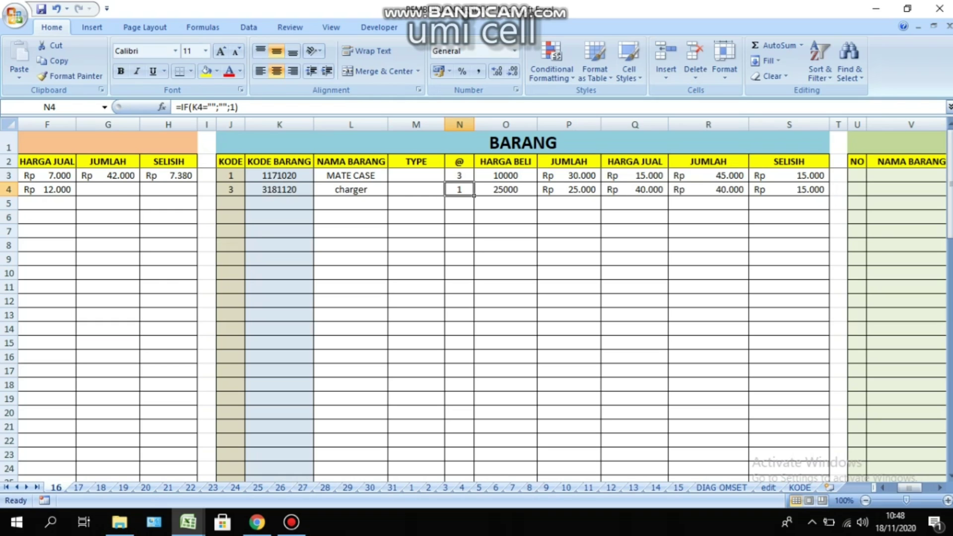
{"action": "left_click", "coordinate": [568, 203]}
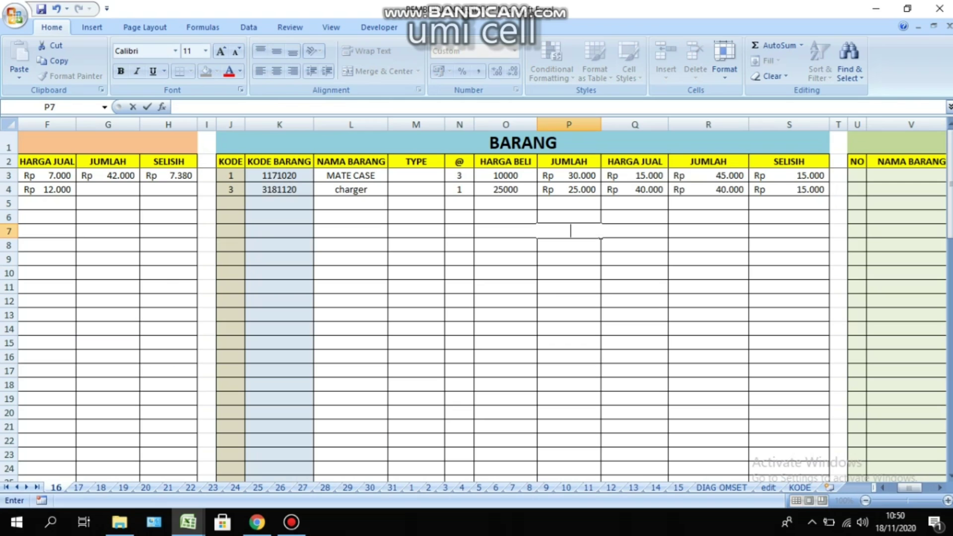
{"action": "left_click", "coordinate": [505, 273]}
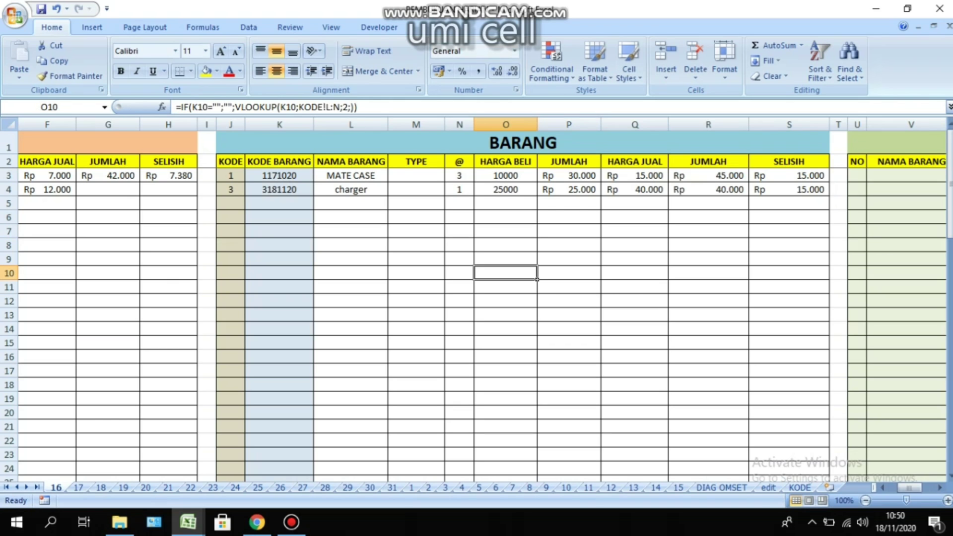
{"action": "left_click", "coordinate": [231, 189]}
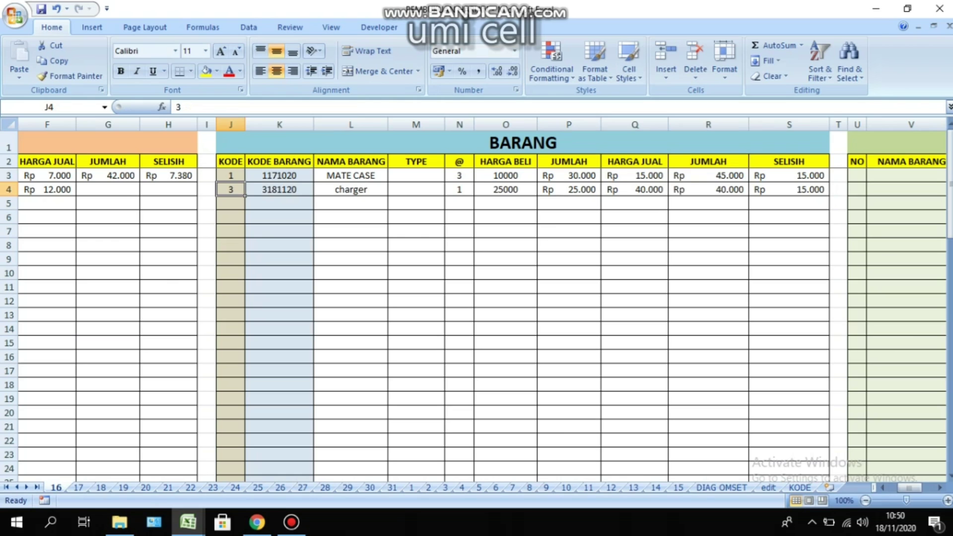
{"action": "left_click", "coordinate": [279, 189]}
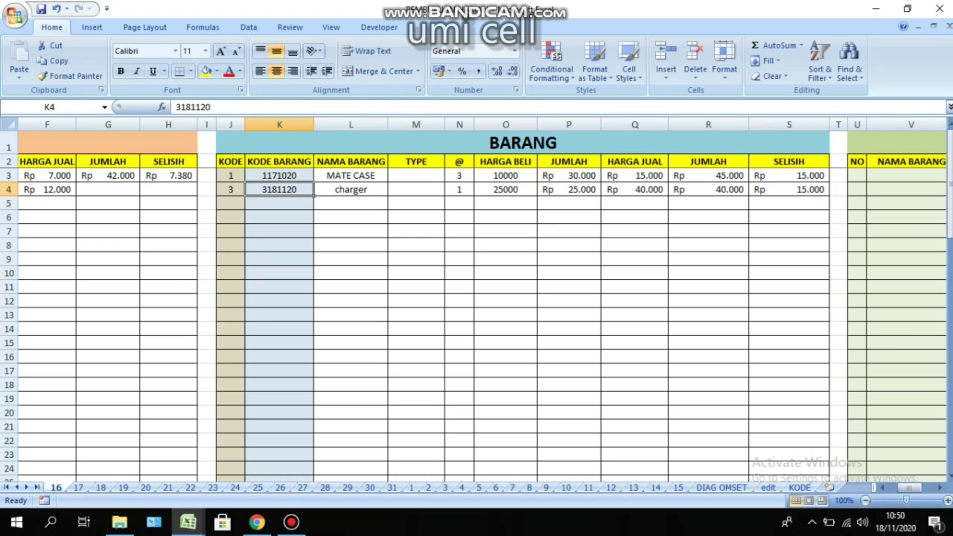
{"action": "left_click", "coordinate": [230, 189]}
{"action": "left_click", "coordinate": [279, 189]}
Step: Review the BARANG table's JUMLAH row totals and the PROVIT box, and look over the SERVIS HP table
{"action": "scroll", "coordinate": [477, 298], "scroll_direction": "down", "scroll_amount": 8}
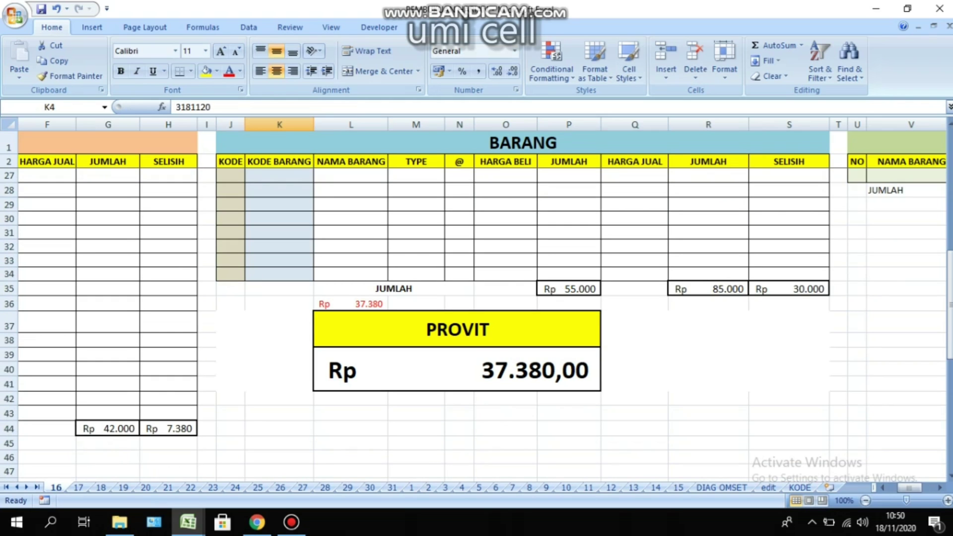
{"action": "left_click", "coordinate": [788, 289]}
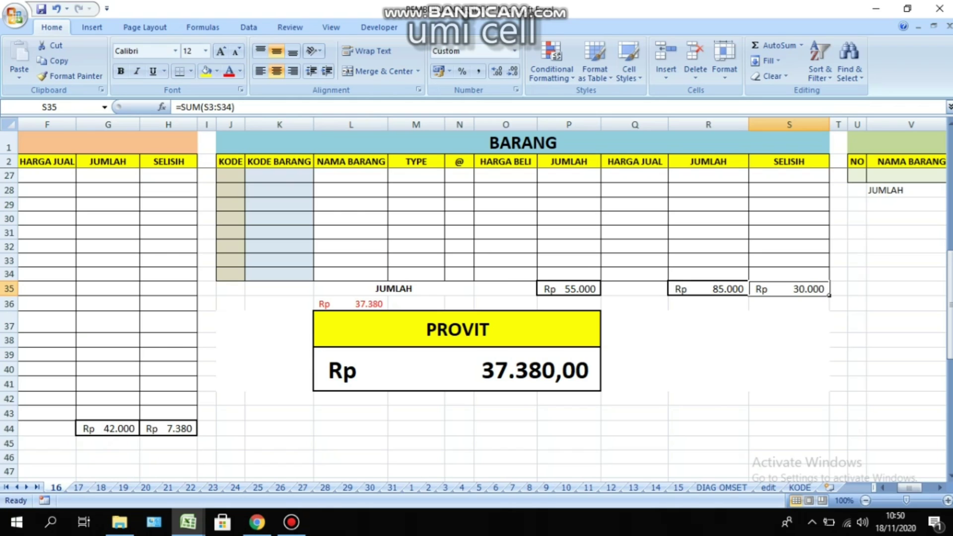
{"action": "left_click", "coordinate": [569, 288]}
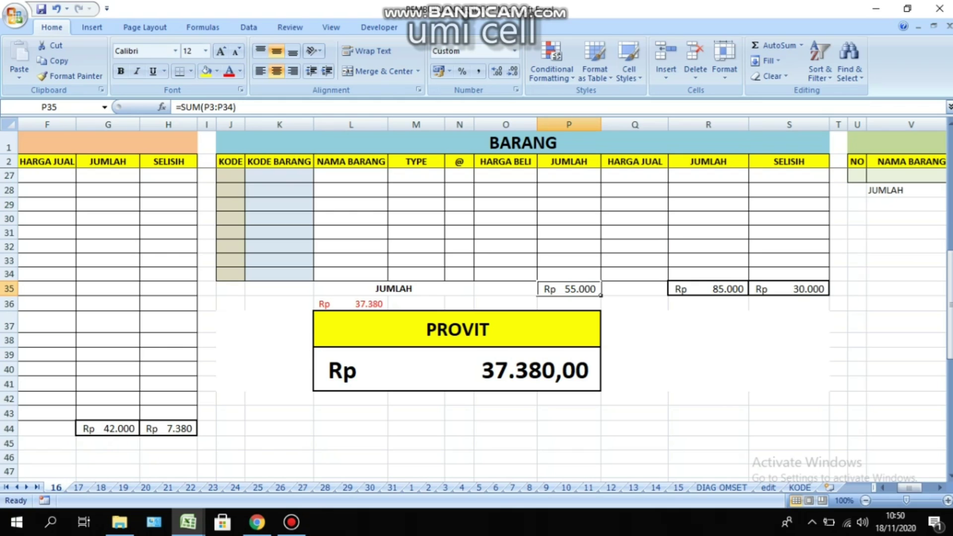
{"action": "left_click", "coordinate": [789, 289]}
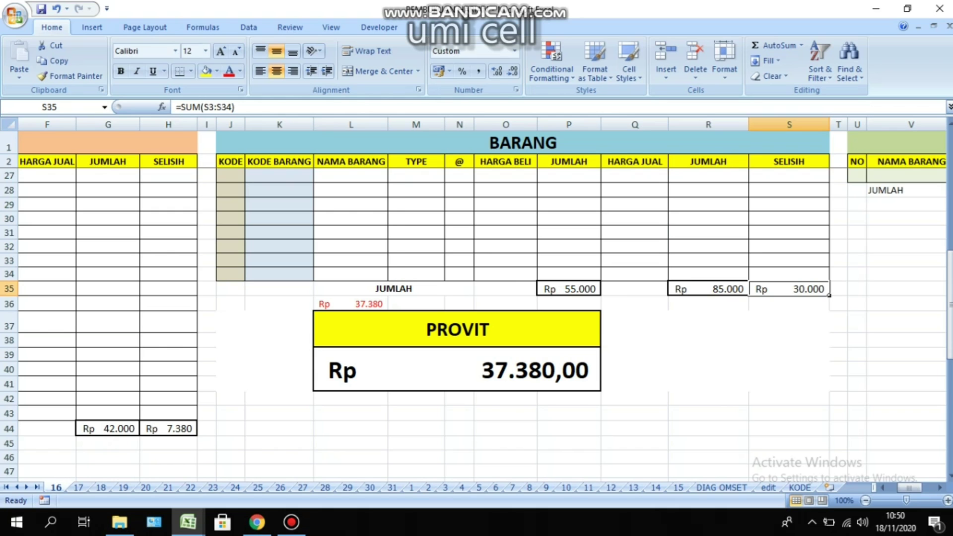
{"action": "scroll", "coordinate": [477, 298], "scroll_direction": "up", "scroll_amount": 8}
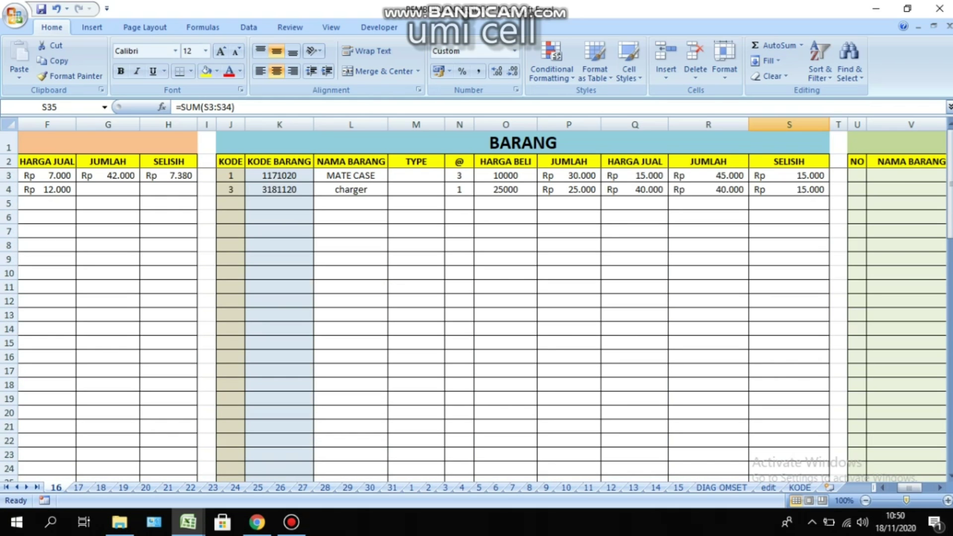
{"action": "left_click_drag", "start_coordinate": [910, 488], "coordinate": [921, 487]}
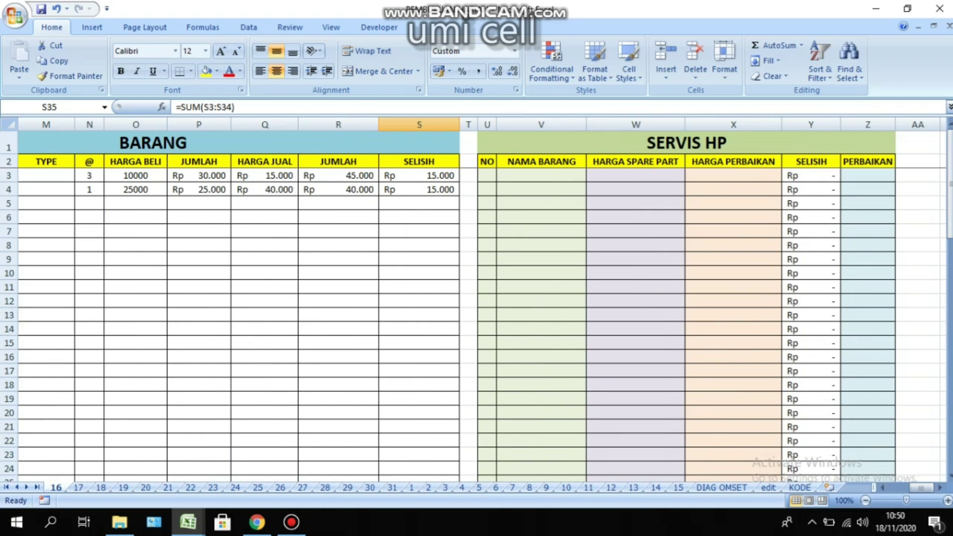
{"action": "left_click", "coordinate": [488, 175]}
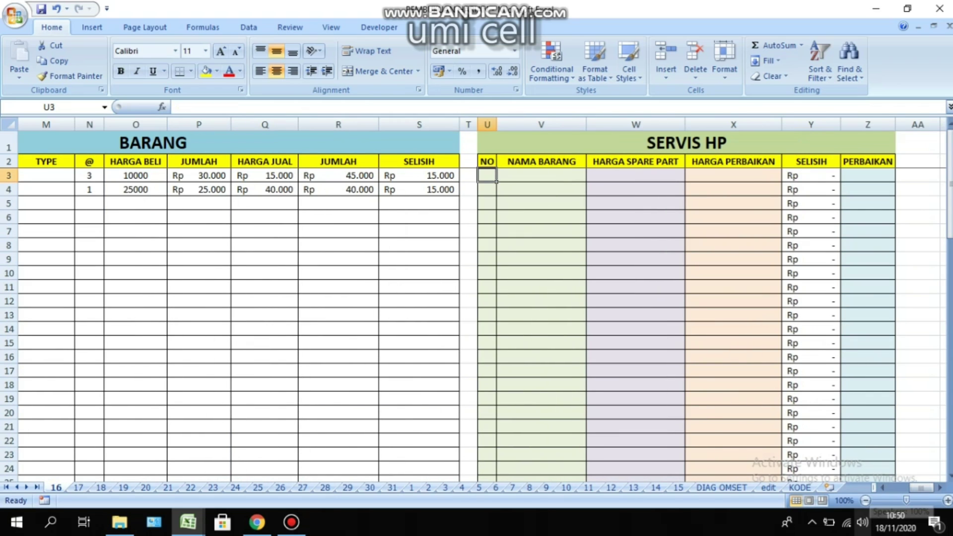
{"action": "type", "text": "1"}
{"action": "key", "text": "Tab"}
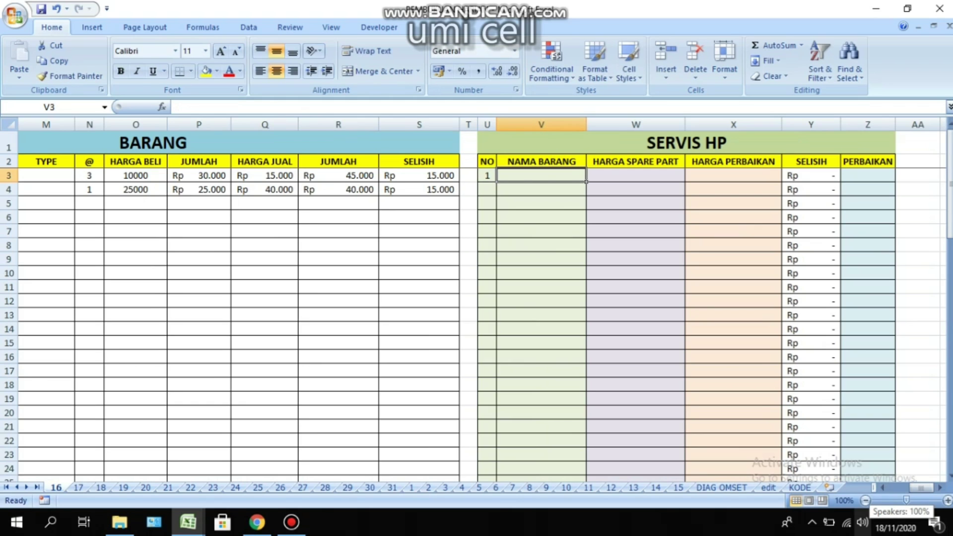
{"action": "type", "text": "opp"}
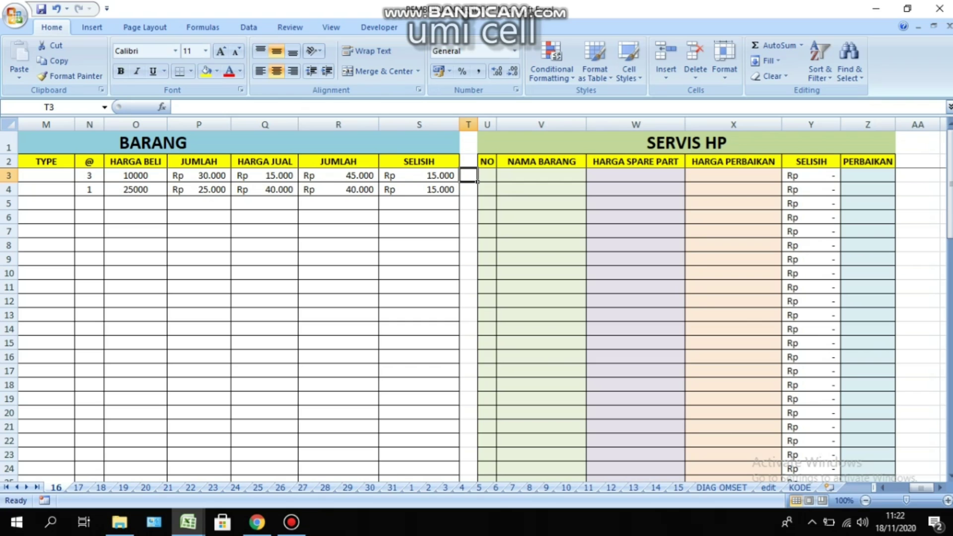
Step: Start the first SERVIS HP record with NO 1 and NAMA BARANG xiaomi 4a
{"action": "left_click", "coordinate": [487, 175]}
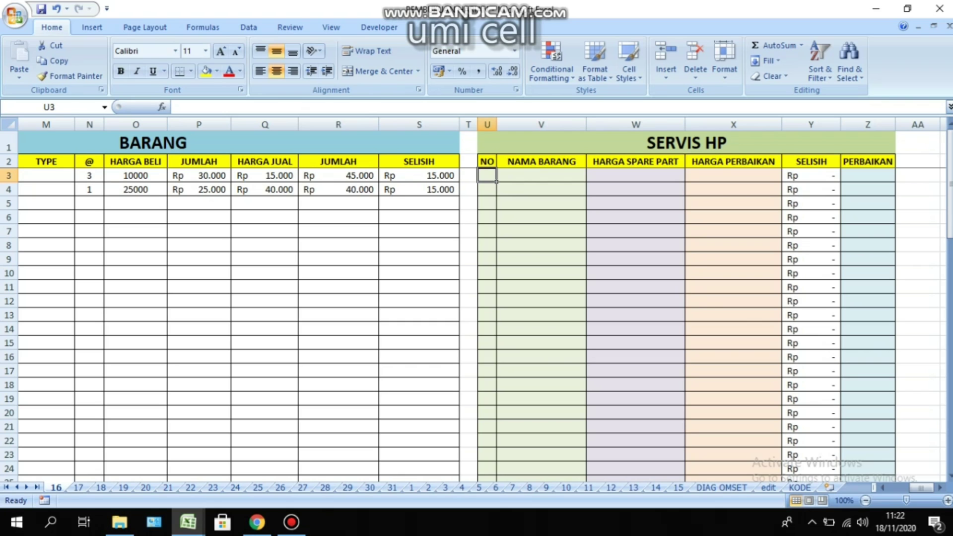
{"action": "type", "text": "1"}
{"action": "key", "text": "Tab"}
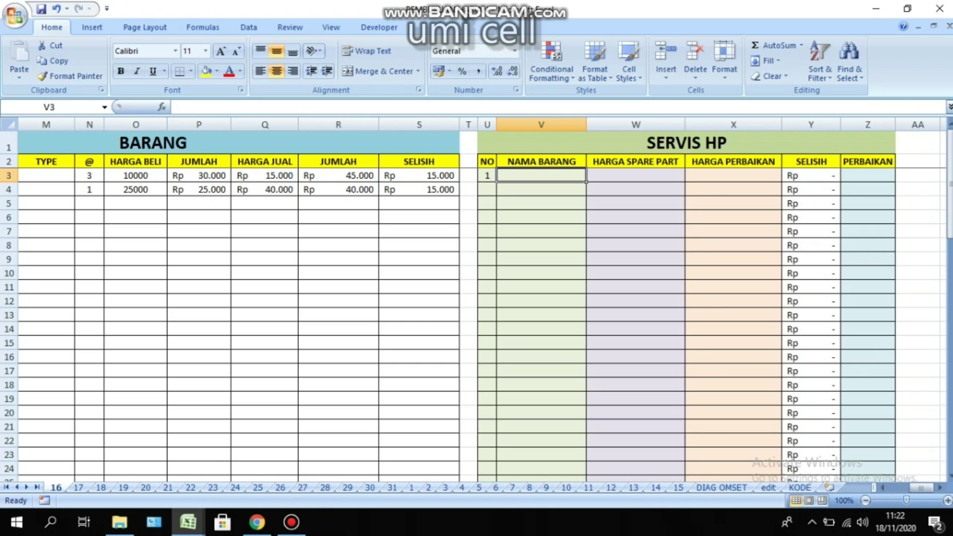
{"action": "type", "text": "xiaomi"}
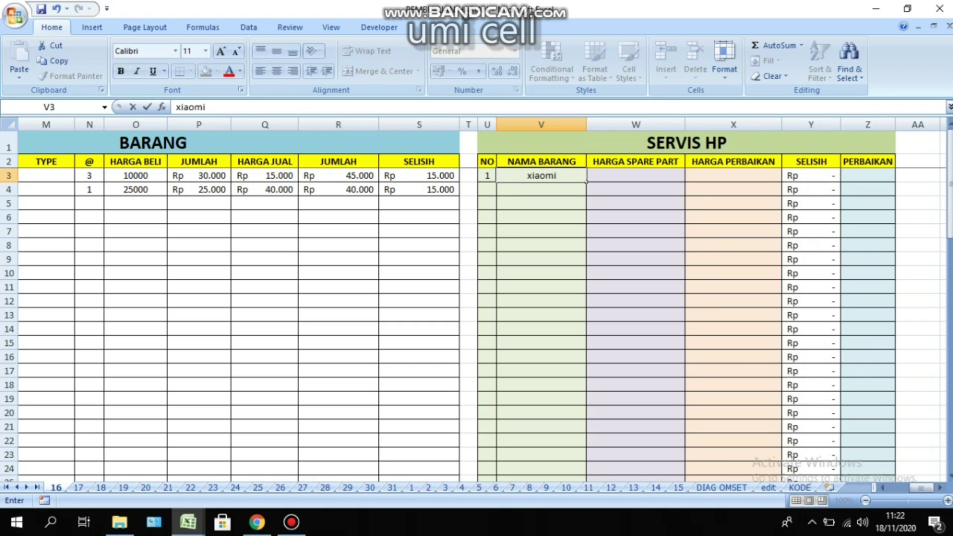
{"action": "type", "text": " 4a"}
{"action": "key", "text": "Tab"}
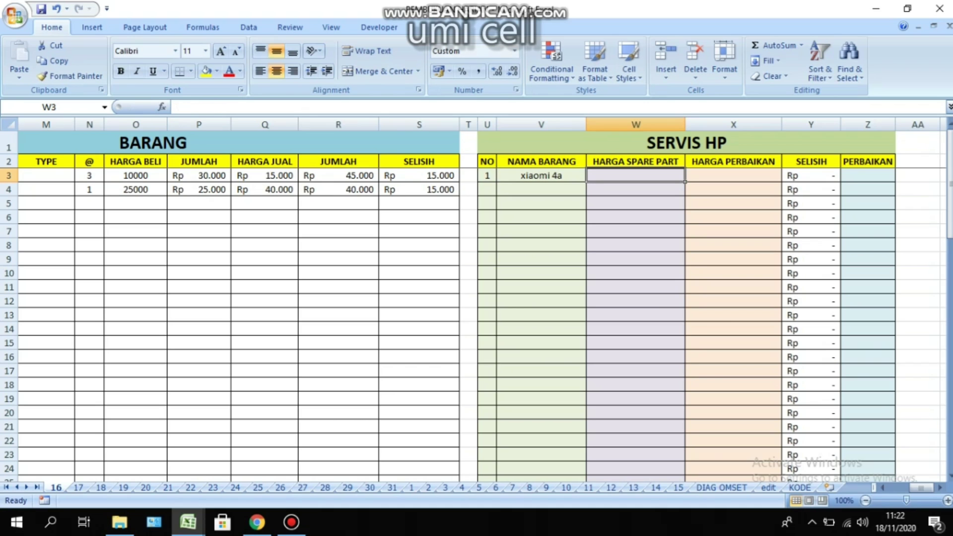
Step: Set HARGA SPARE PART to 250000 and HARGA PERBAIKAN to 300000 for the xiaomi 4a repair
{"action": "type", "text": "250000"}
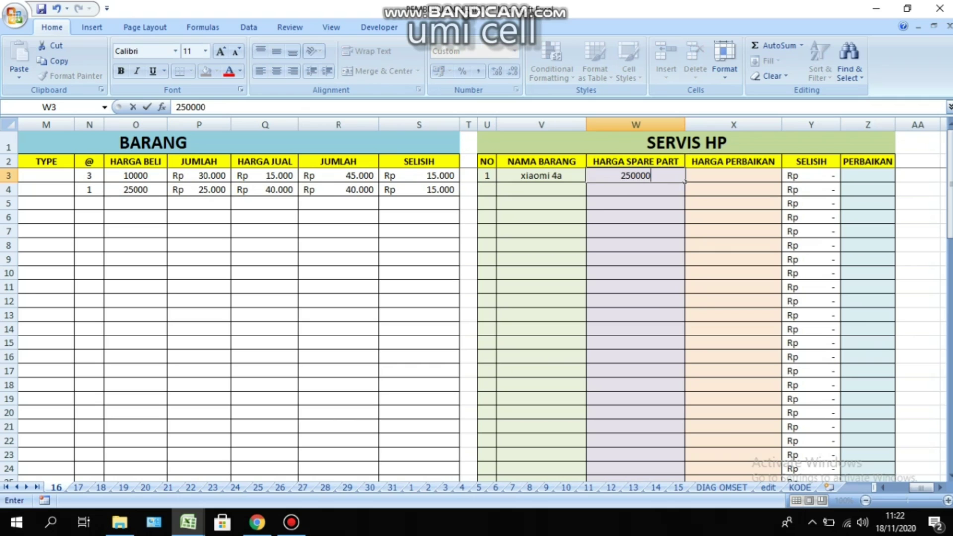
{"action": "key", "text": "Tab"}
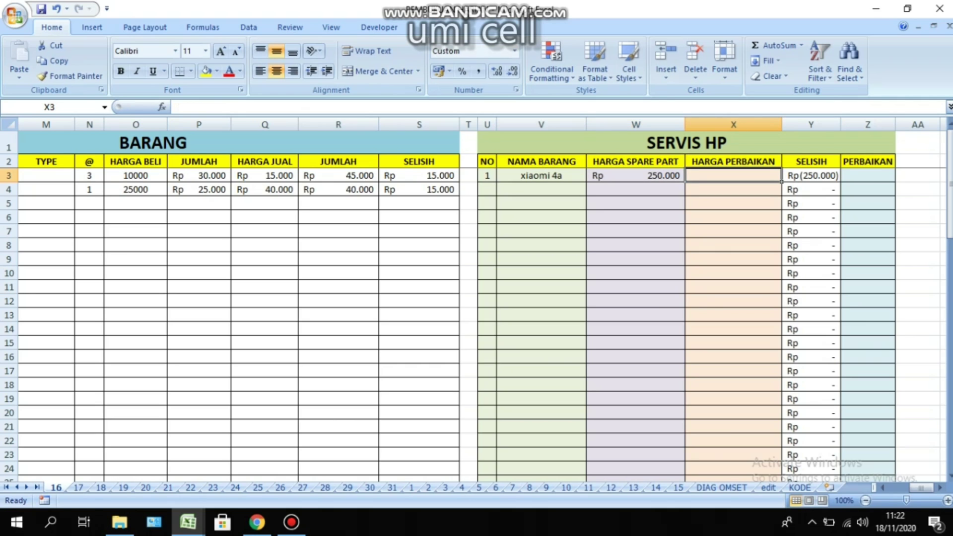
{"action": "type", "text": "300000"}
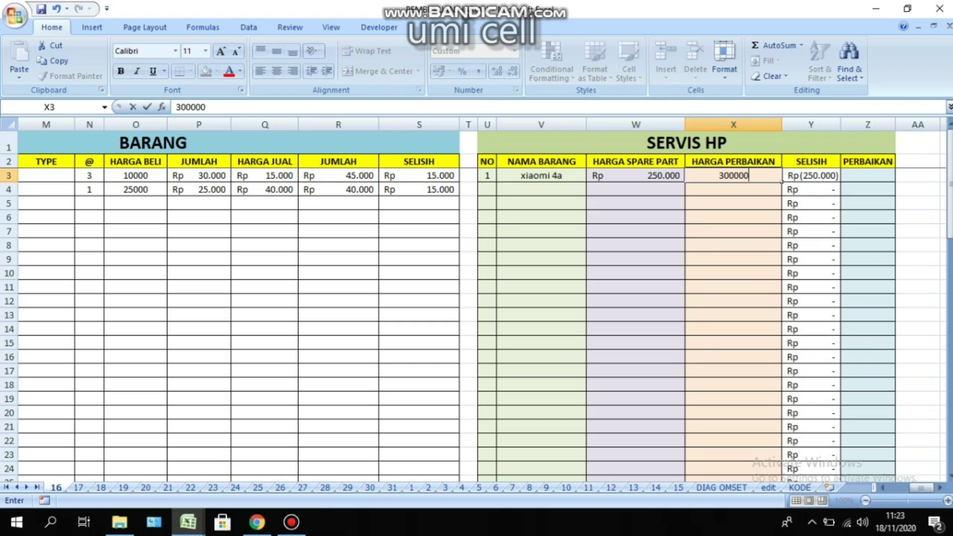
{"action": "key", "text": "Tab"}
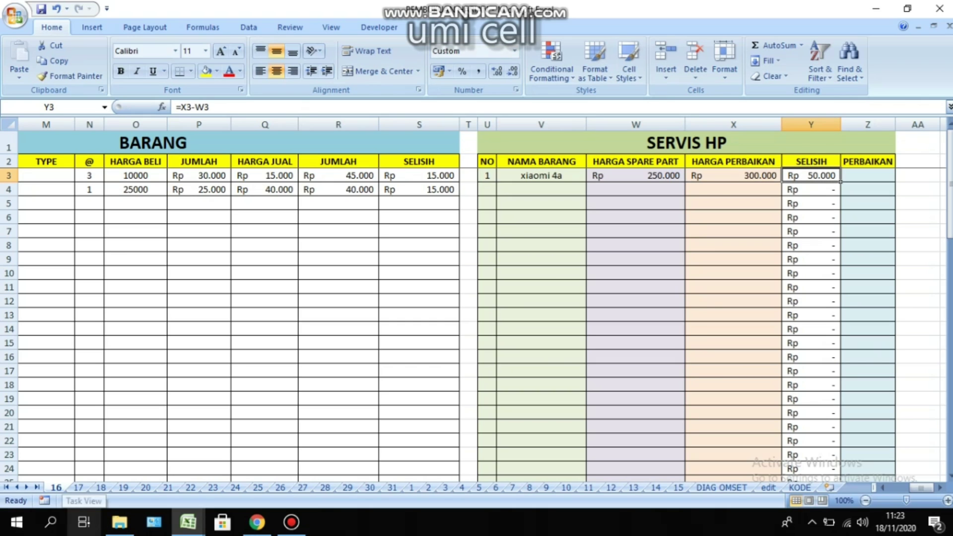
Step: Enter lcd as the PERBAIKAN for the xiaomi 4a repair
{"action": "key", "text": "Left"}
{"action": "key", "text": "Right"}
{"action": "key", "text": "Tab"}
{"action": "type", "text": "lcd"}
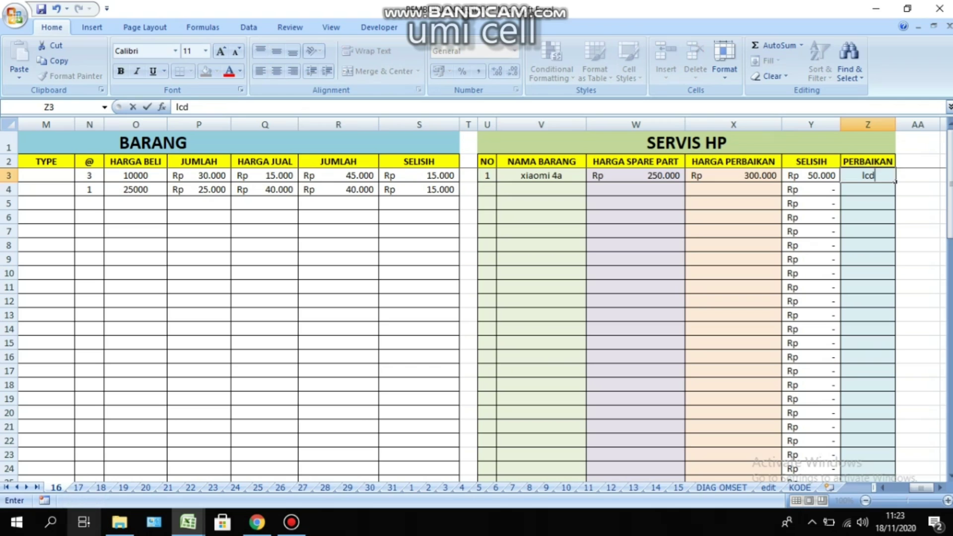
{"action": "key", "text": "Return"}
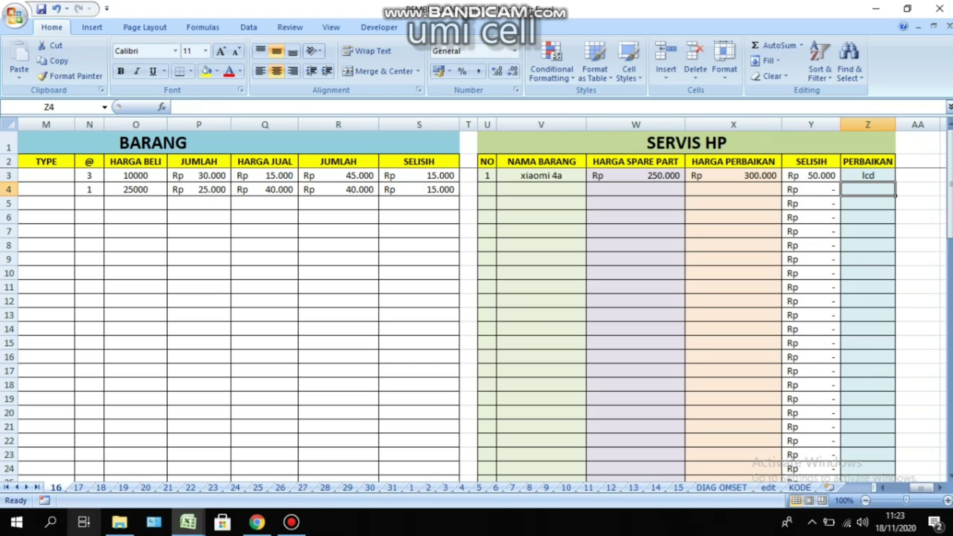
Step: Review the JUMLAH row of the SERVIS HP table for the spare part, repair price and SELISIH totals
{"action": "key", "text": "Down"}
{"action": "key", "text": "Down"}
{"action": "key", "text": "Down"}
{"action": "key", "text": "Down"}
{"action": "key", "text": "Down"}
{"action": "key", "text": "Down"}
{"action": "key", "text": "Down"}
{"action": "key", "text": "Down"}
{"action": "key", "text": "Down"}
{"action": "key", "text": "Down"}
{"action": "key", "text": "Down"}
{"action": "key", "text": "Down"}
{"action": "key", "text": "Down"}
{"action": "key", "text": "Down"}
{"action": "key", "text": "Down"}
{"action": "key", "text": "Down"}
{"action": "key", "text": "Down"}
{"action": "key", "text": "Down"}
{"action": "key", "text": "Down"}
{"action": "key", "text": "Down"}
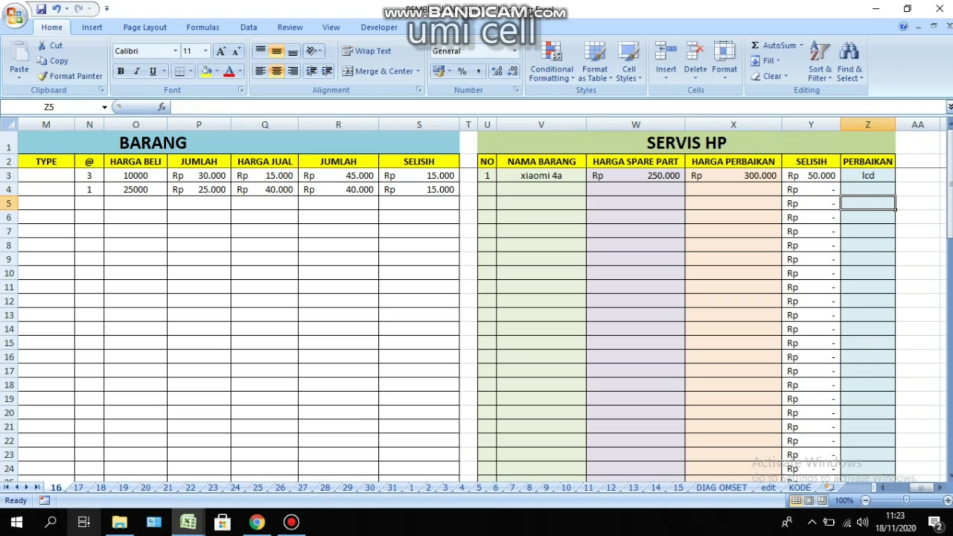
{"action": "key", "text": "Down"}
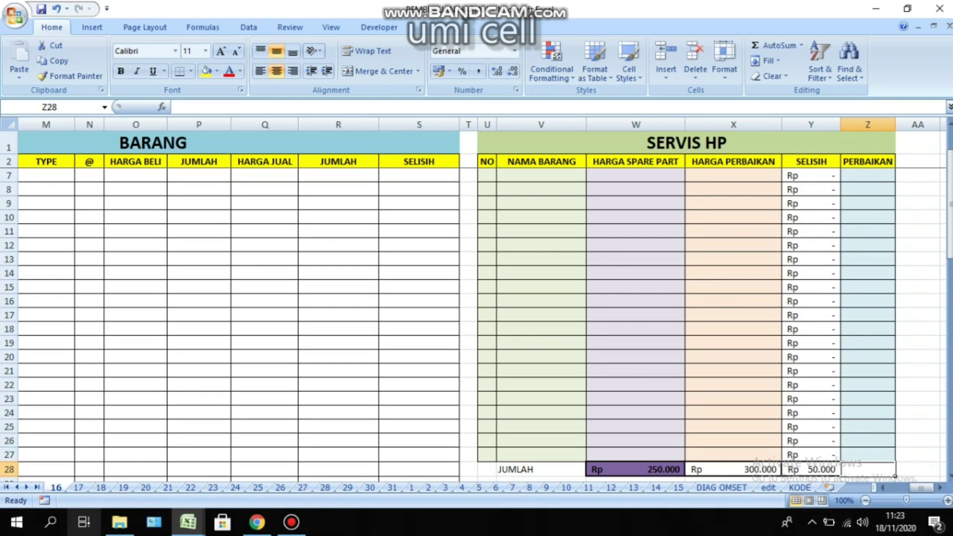
{"action": "key", "text": "Down"}
{"action": "key", "text": "Down"}
{"action": "key", "text": "Down"}
{"action": "key", "text": "Down"}
{"action": "key", "text": "Down"}
{"action": "key", "text": "Down"}
{"action": "key", "text": "Down"}
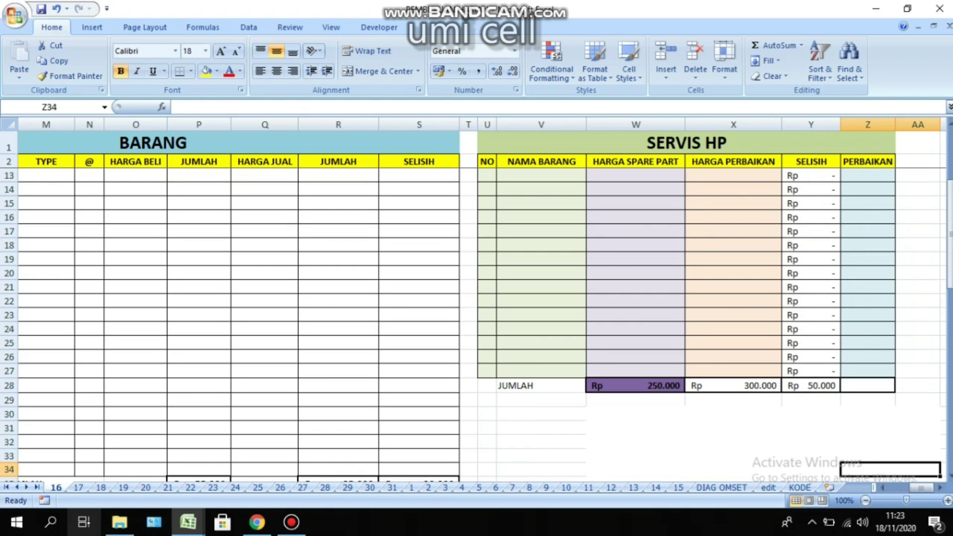
Step: Examine the PROVIT amount below the BARANG table and the formula that combines the SELISIH totals
{"action": "key", "text": "Up"}
{"action": "key", "text": "Up"}
{"action": "key", "text": "Up"}
{"action": "key", "text": "Up"}
{"action": "key", "text": "Up"}
{"action": "key", "text": "Left"}
{"action": "key", "text": "Left"}
{"action": "key", "text": "Left"}
{"action": "key", "text": "Left"}
{"action": "key", "text": "Left"}
{"action": "key", "text": "Left"}
{"action": "key", "text": "Left"}
{"action": "key", "text": "Left"}
{"action": "key", "text": "Left"}
{"action": "key", "text": "Left"}
{"action": "key", "text": "Left"}
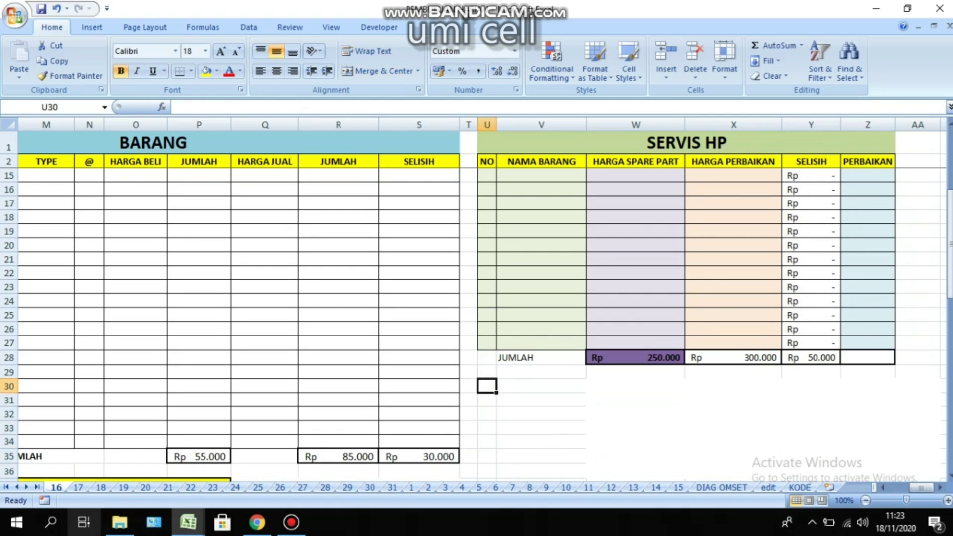
{"action": "key", "text": "Down"}
{"action": "key", "text": "Down"}
{"action": "key", "text": "Down"}
{"action": "key", "text": "Down"}
{"action": "key", "text": "Down"}
{"action": "key", "text": "Down"}
{"action": "key", "text": "Down"}
{"action": "key", "text": "Down"}
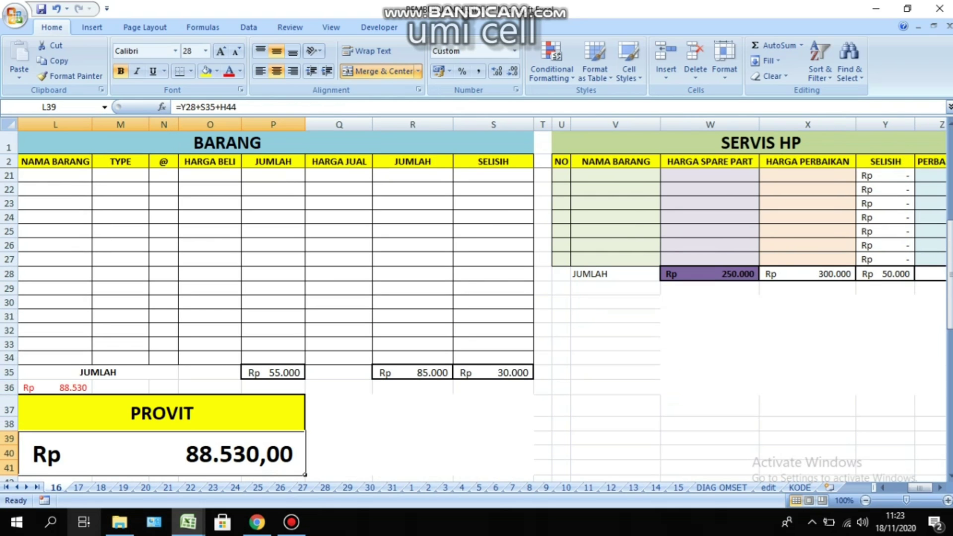
{"action": "key", "text": "Down"}
{"action": "key", "text": "Up"}
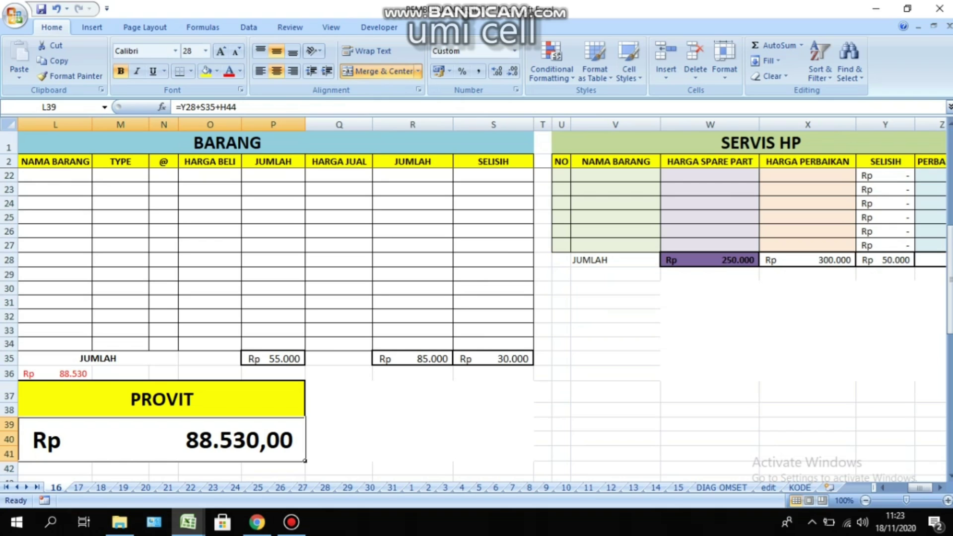
Step: Review the SELISIH totals of the SERVIS HP, BARANG and PULSA tables and the PROVIT formula that adds them
{"action": "left_click", "coordinate": [885, 259]}
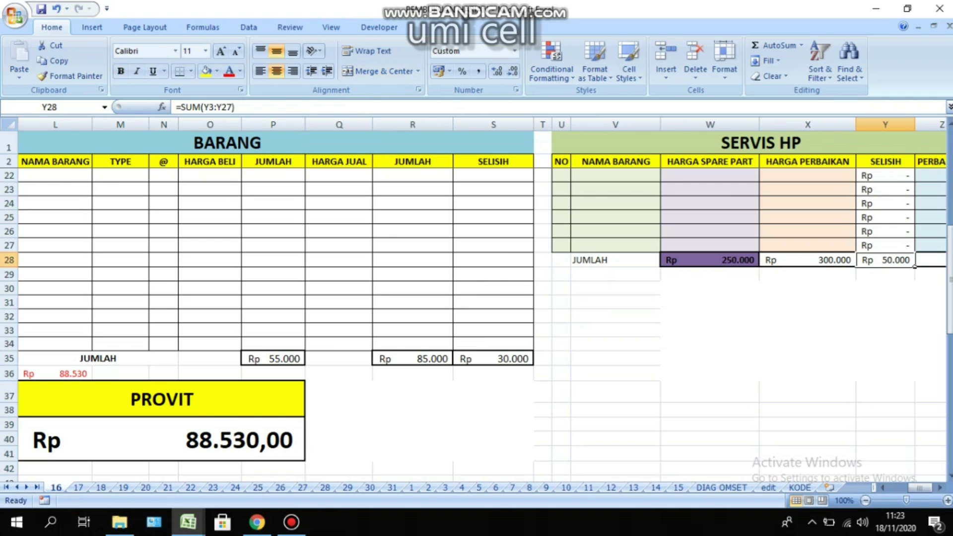
{"action": "left_click", "coordinate": [494, 359]}
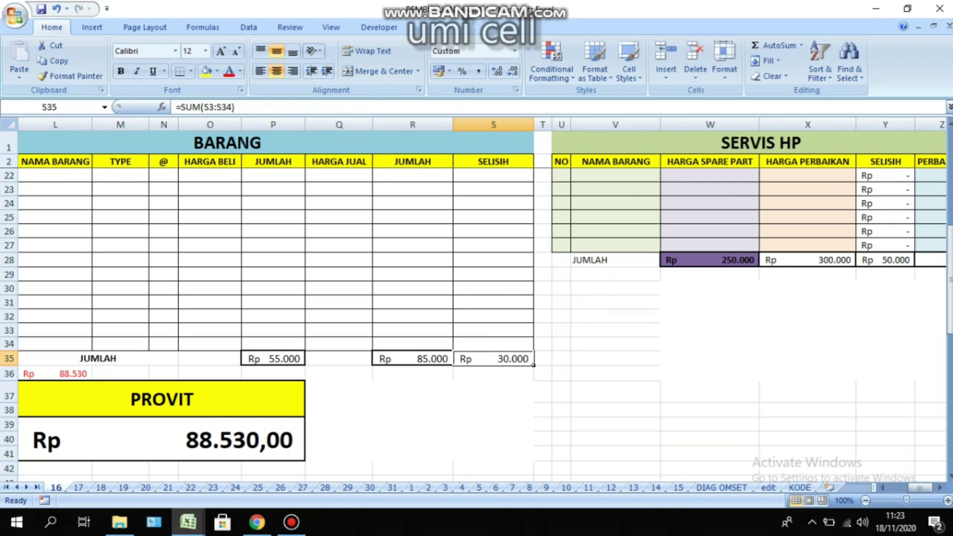
{"action": "key", "text": "Left"}
{"action": "key", "text": "Left"}
{"action": "key", "text": "Left"}
{"action": "key", "text": "Left"}
{"action": "key", "text": "Left"}
{"action": "key", "text": "Left"}
{"action": "key", "text": "Left"}
{"action": "key", "text": "Left"}
{"action": "key", "text": "Left"}
{"action": "key", "text": "Left"}
{"action": "key", "text": "Left"}
{"action": "key", "text": "Left"}
{"action": "key", "text": "Left"}
{"action": "key", "text": "Left"}
{"action": "key", "text": "Left"}
{"action": "key", "text": "Down"}
{"action": "key", "text": "Down"}
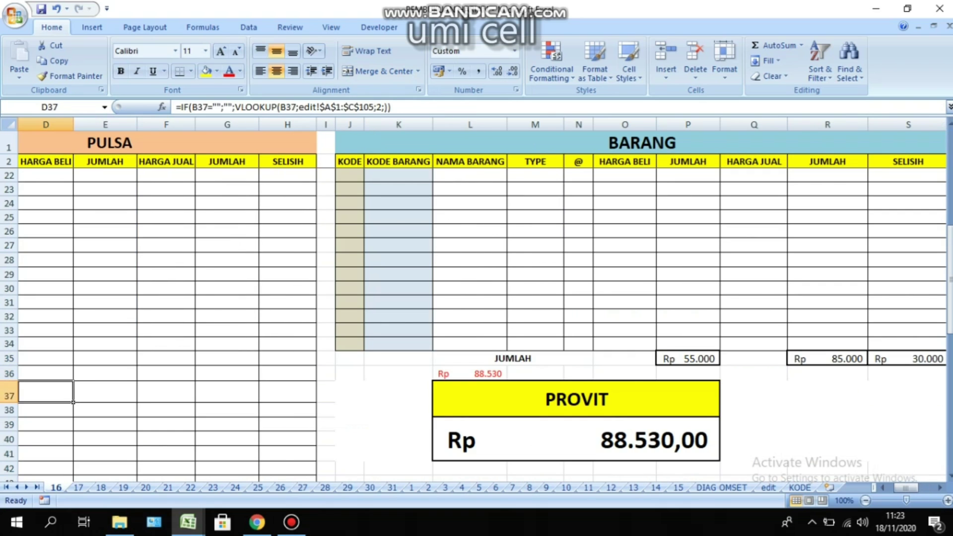
{"action": "key", "text": "Down"}
{"action": "key", "text": "Down"}
{"action": "key", "text": "Down"}
{"action": "key", "text": "Down"}
{"action": "key", "text": "Down"}
{"action": "key", "text": "Down"}
{"action": "key", "text": "Down"}
{"action": "key", "text": "Down"}
{"action": "key", "text": "Down"}
{"action": "key", "text": "Down"}
{"action": "key", "text": "Down"}
{"action": "key", "text": "Down"}
{"action": "key", "text": "Down"}
{"action": "key", "text": "Down"}
{"action": "key", "text": "Right"}
{"action": "key", "text": "Right"}
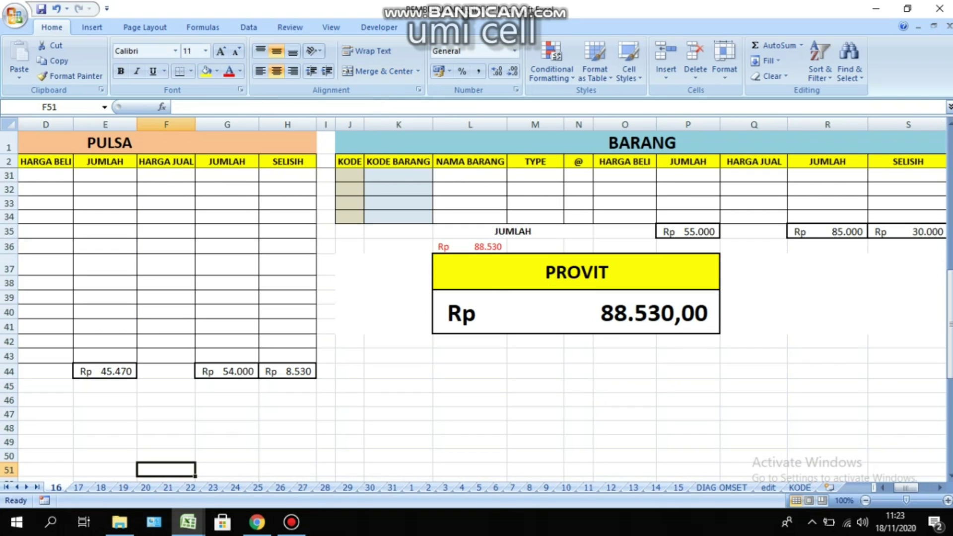
{"action": "left_click", "coordinate": [288, 371]}
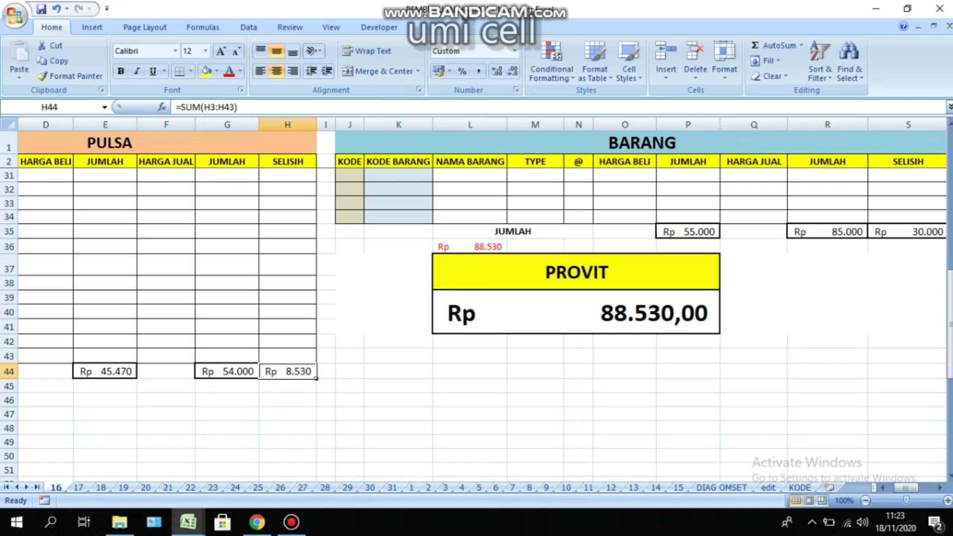
{"action": "left_click", "coordinate": [576, 312]}
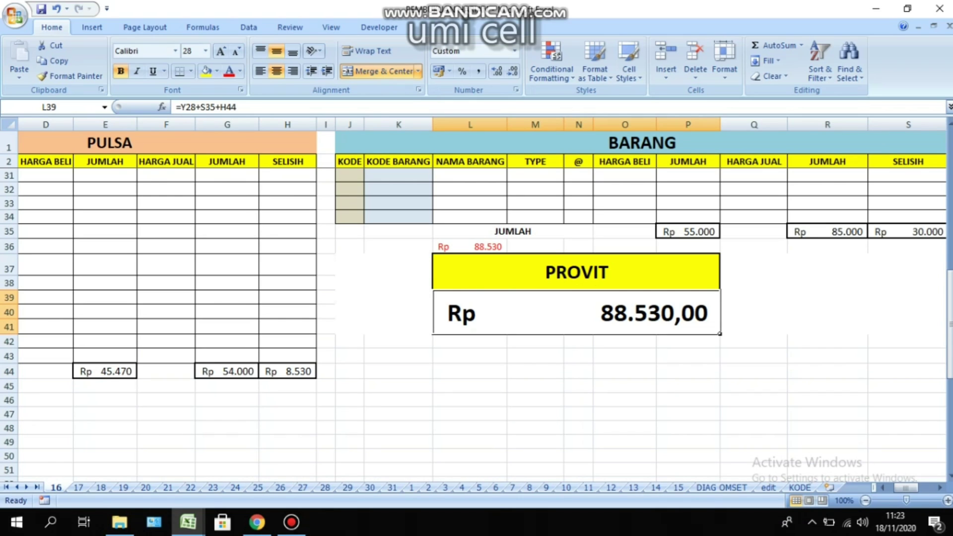
Step: Look at the daily sheets 17 and 18, and open the DIAG OMSET summary sheet with its chart
{"action": "left_click", "coordinate": [78, 488]}
{"action": "left_click", "coordinate": [101, 487]}
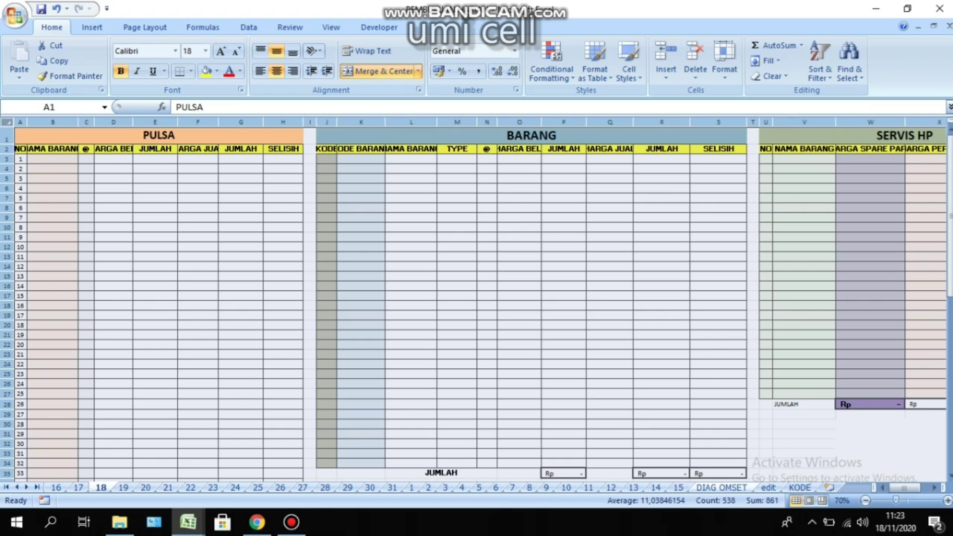
{"action": "left_click", "coordinate": [722, 487]}
{"action": "left_click", "coordinate": [110, 437]}
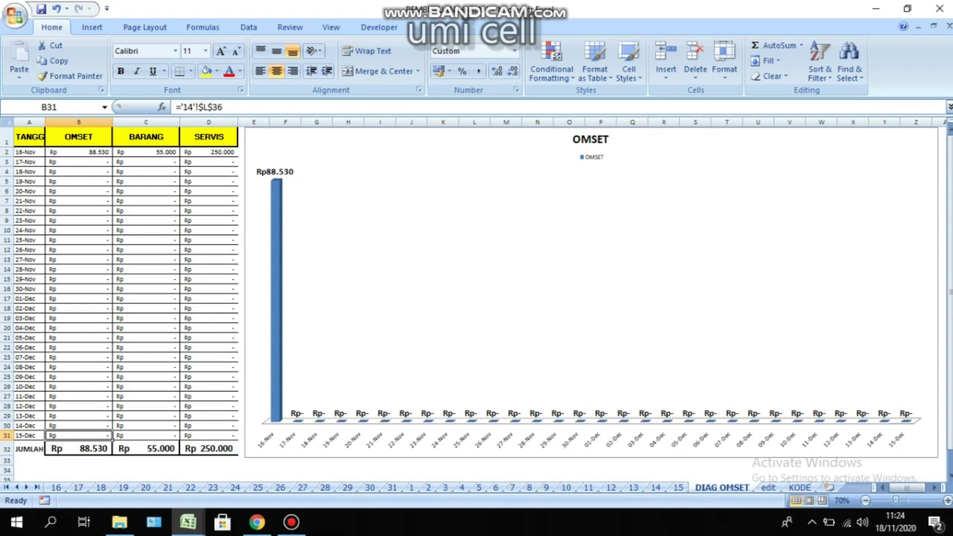
Step: Examine the OMSET column of the summary table and the formula linking a date's cell to its daily sheet
{"action": "left_click", "coordinate": [110, 122]}
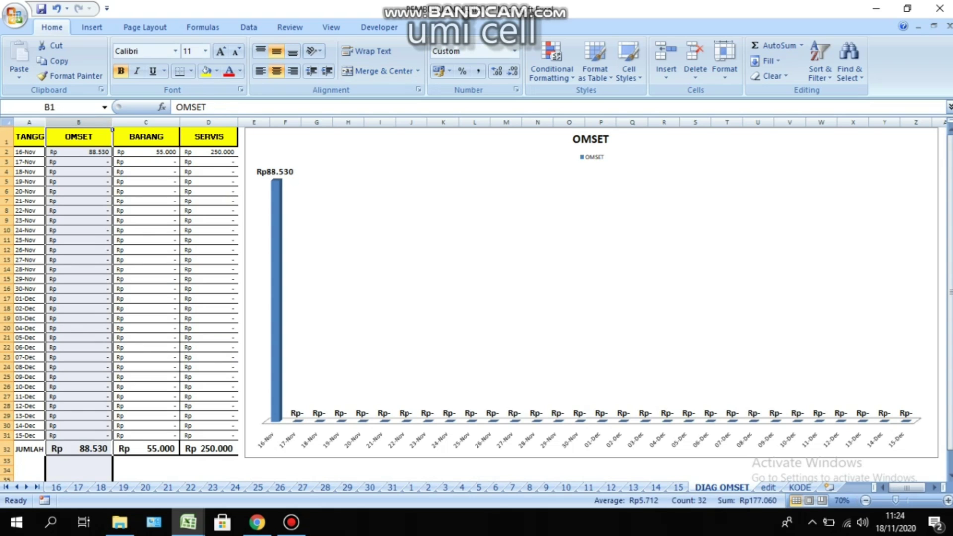
{"action": "left_click", "coordinate": [111, 131]}
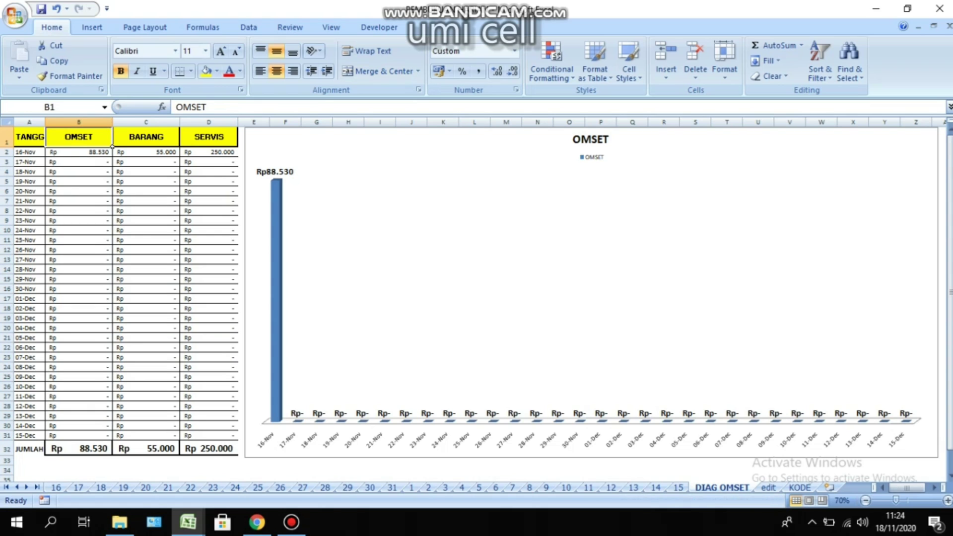
{"action": "left_click", "coordinate": [79, 122]}
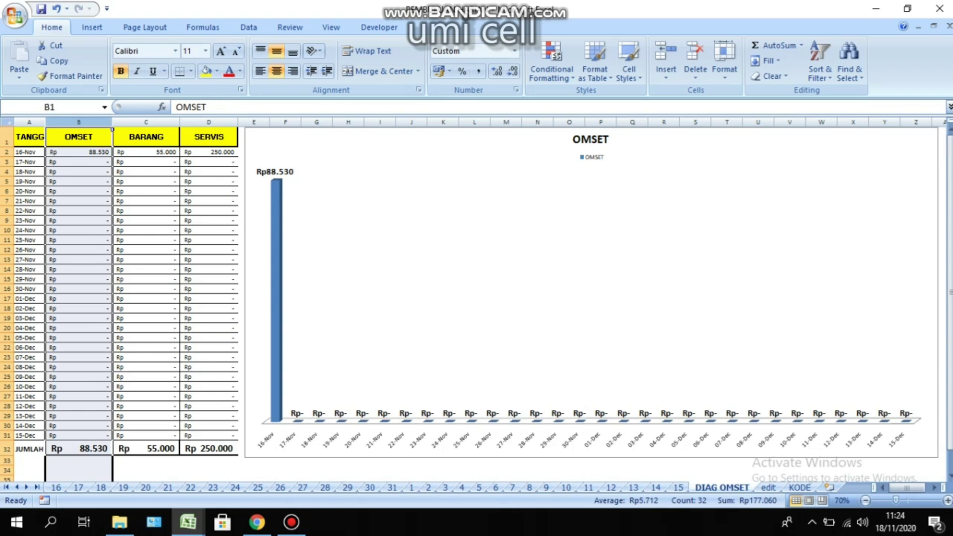
{"action": "left_click", "coordinate": [79, 192]}
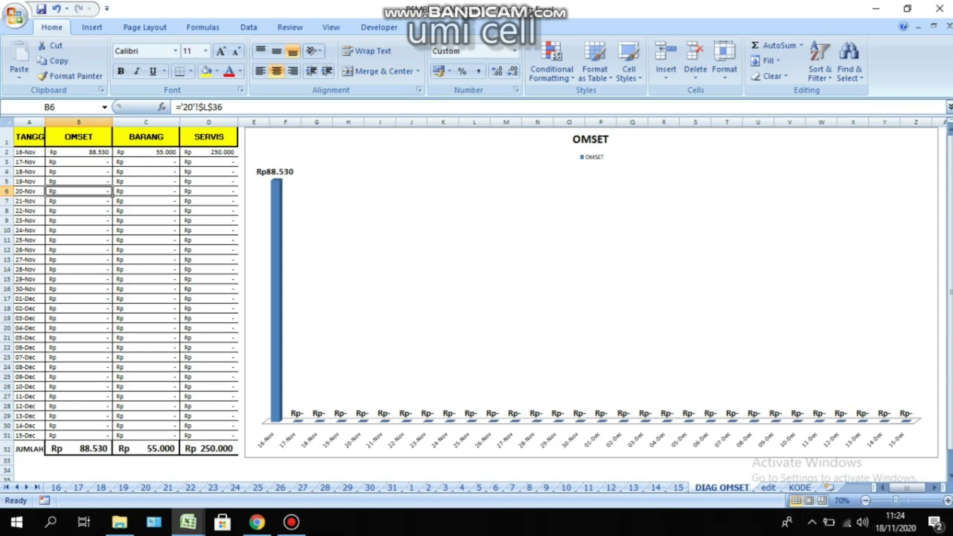
Step: Compare the OMSET, BARANG and SERVIS columns of the summary and inspect the BARANG formulas, including its JUMLAH total
{"action": "left_click", "coordinate": [177, 212]}
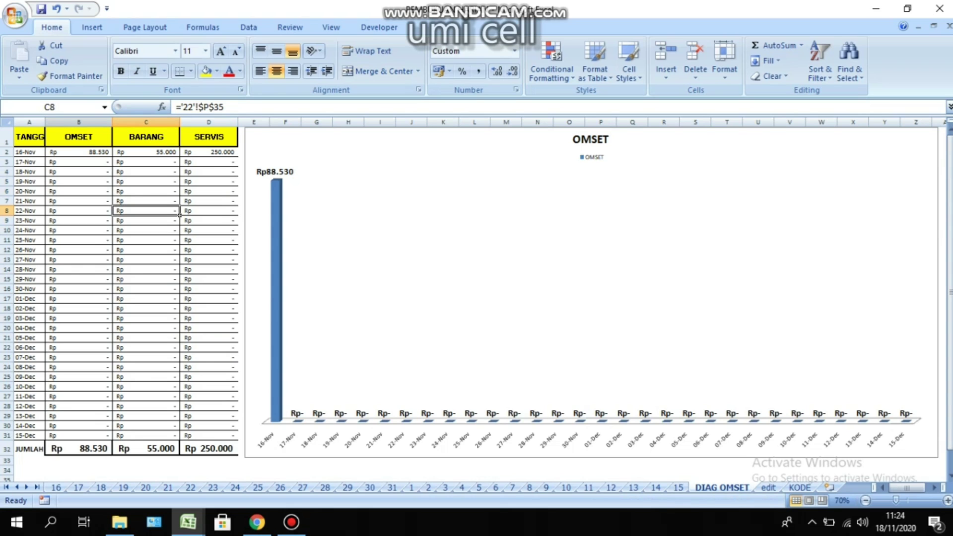
{"action": "left_click", "coordinate": [79, 122]}
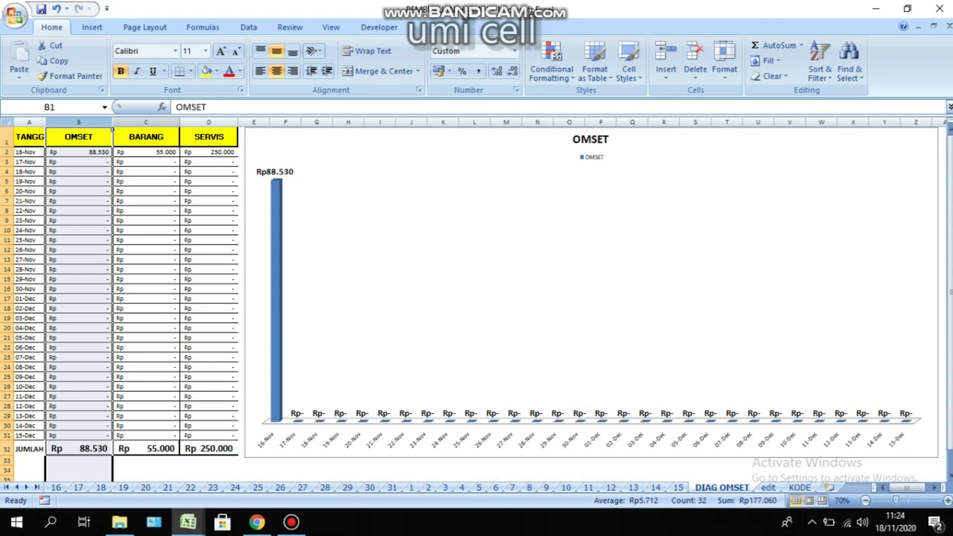
{"action": "left_click", "coordinate": [146, 122]}
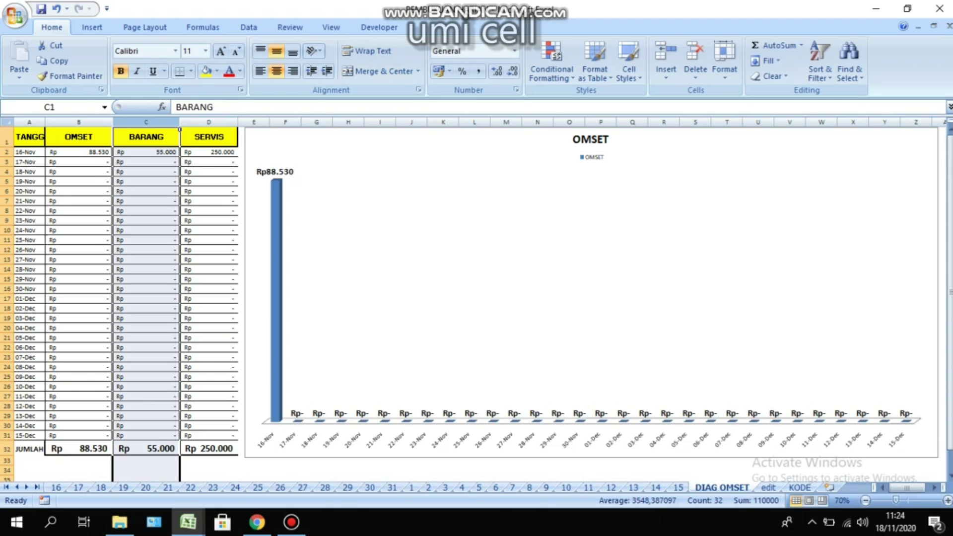
{"action": "left_click", "coordinate": [209, 121]}
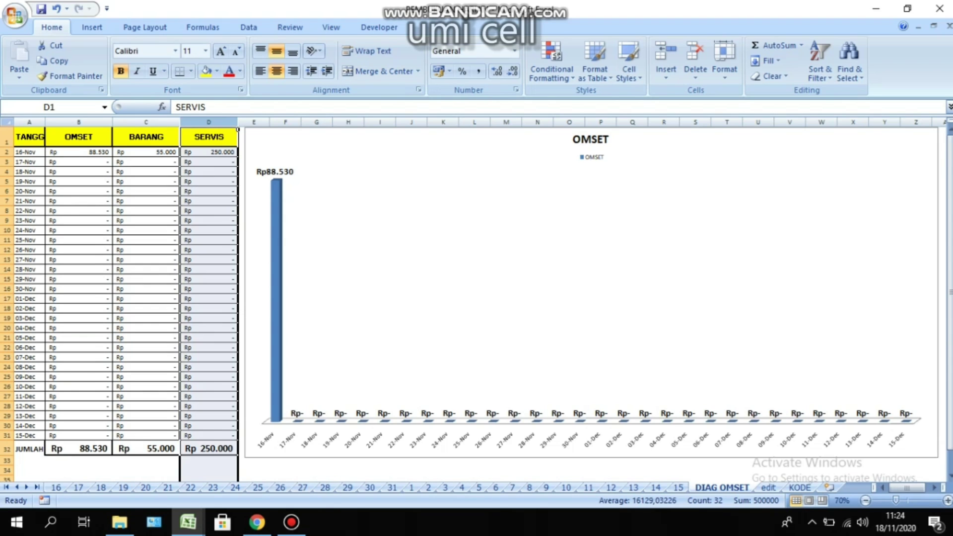
{"action": "left_click", "coordinate": [178, 173]}
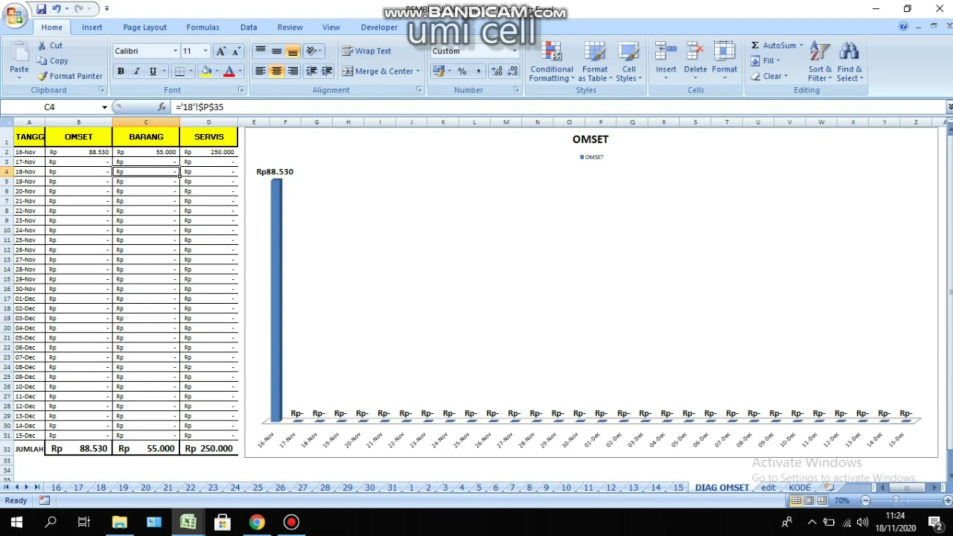
{"action": "left_click", "coordinate": [175, 122]}
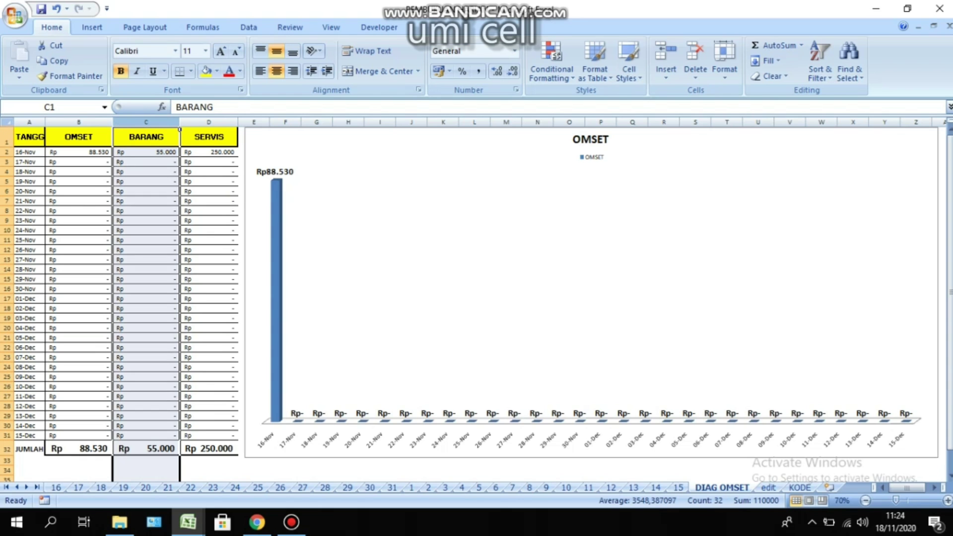
{"action": "left_click", "coordinate": [178, 453]}
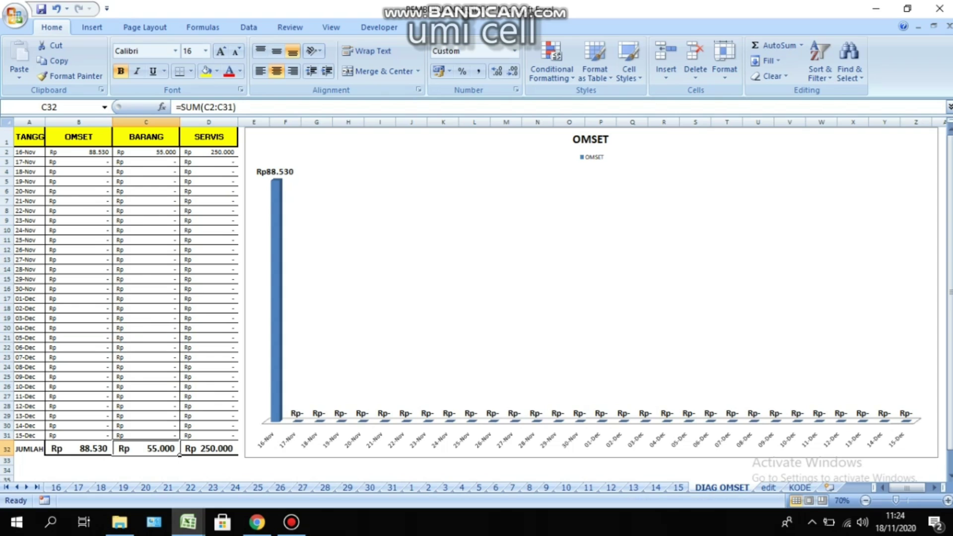